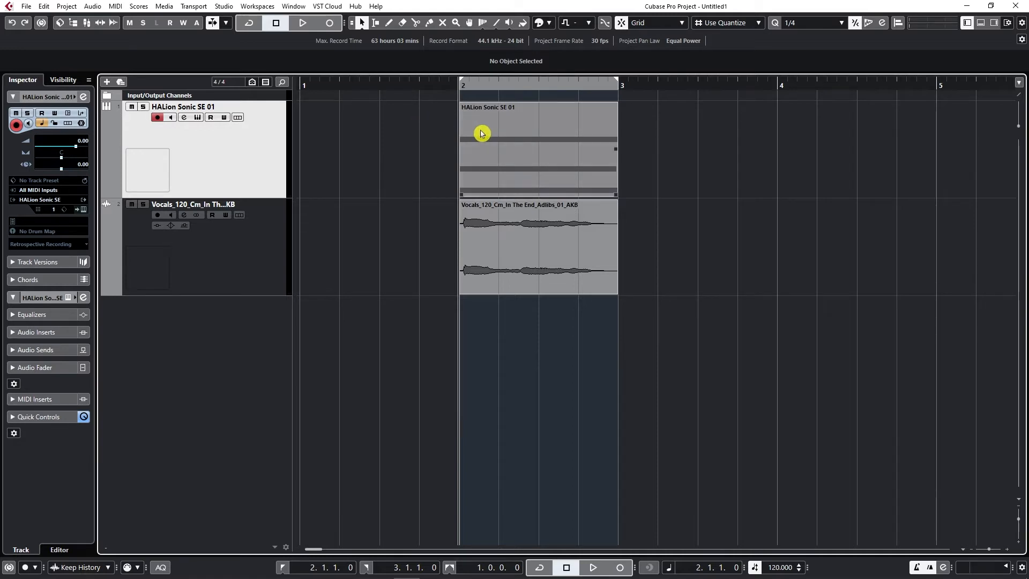
Step: Bring up the floating toolbox beside the MIDI part, choose the Object Selection tool, and show and dismiss the toolbox once more
right_click(390, 132)
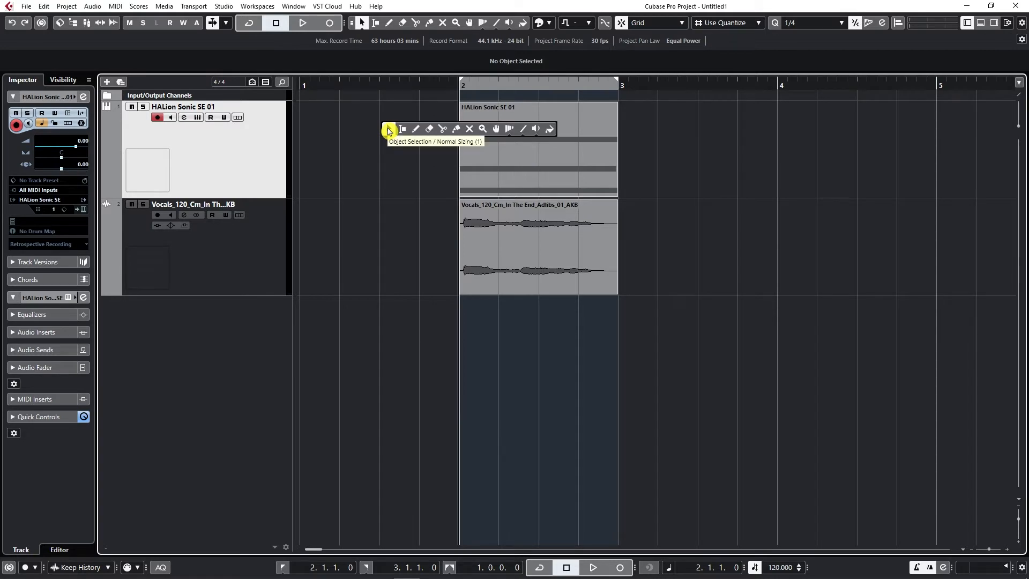
click(389, 131)
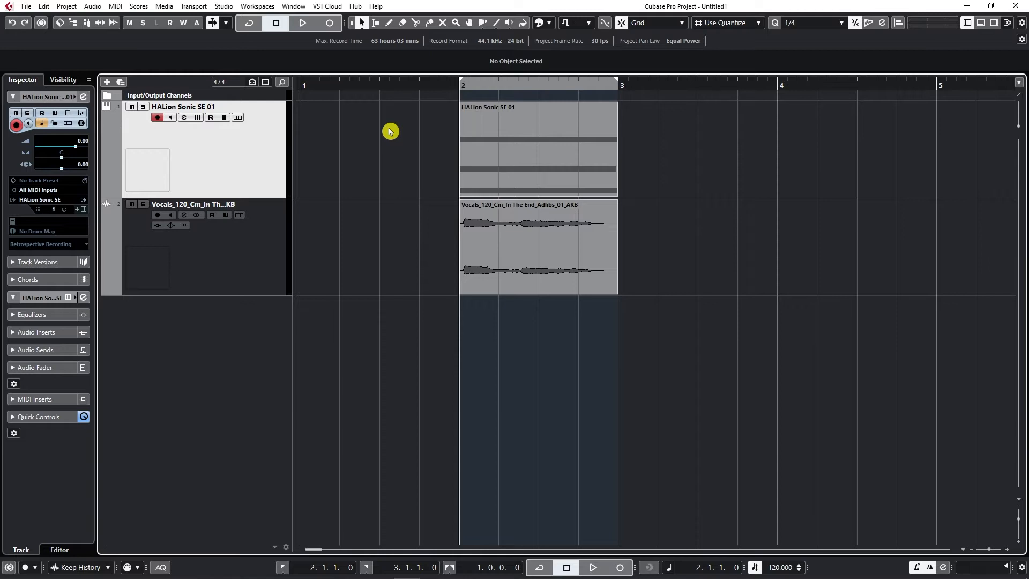
right_click(393, 129)
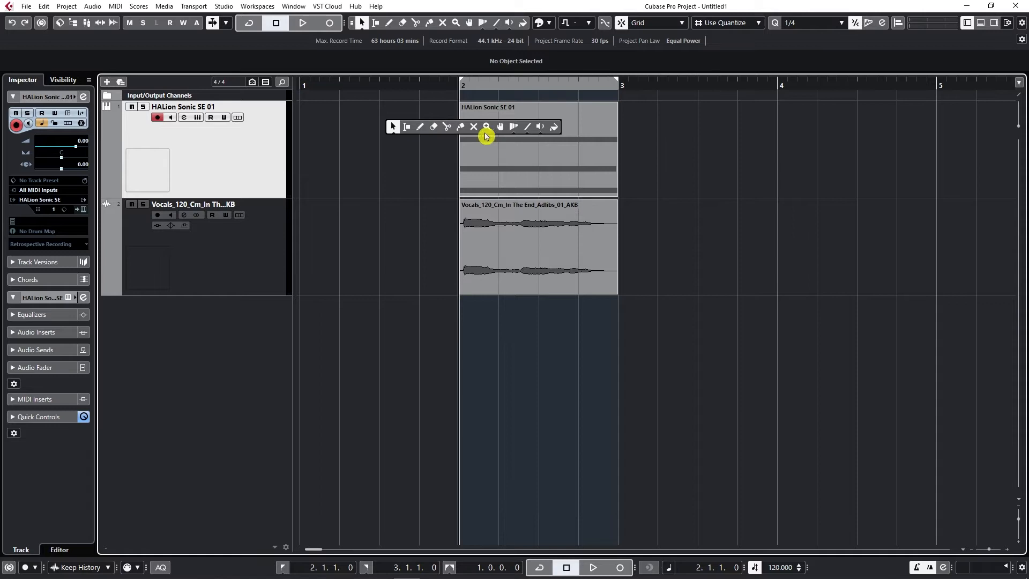
click(405, 153)
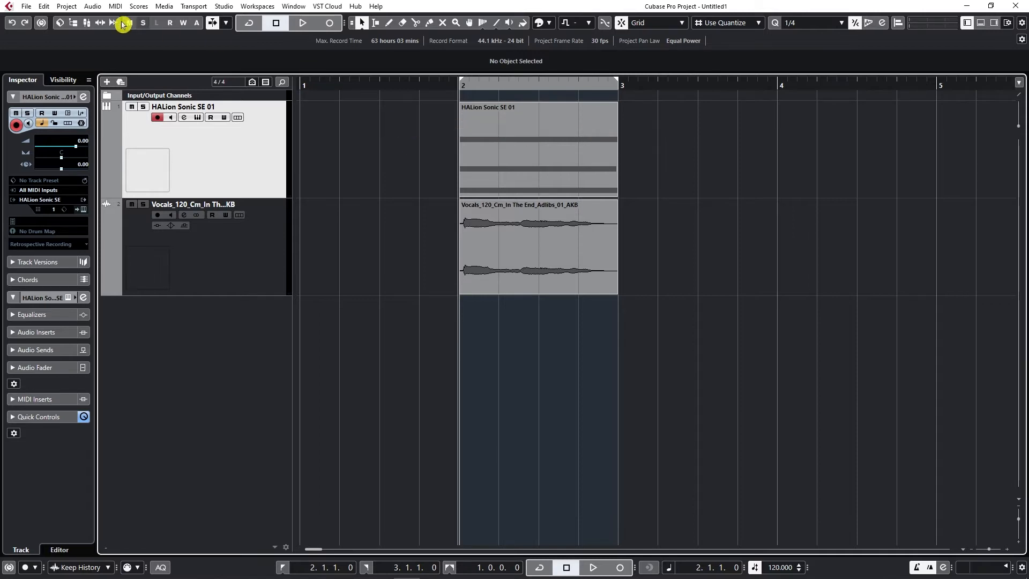
Step: Disable Show Toolbox on Right-Click in the Editing-Tools preferences
click(42, 7)
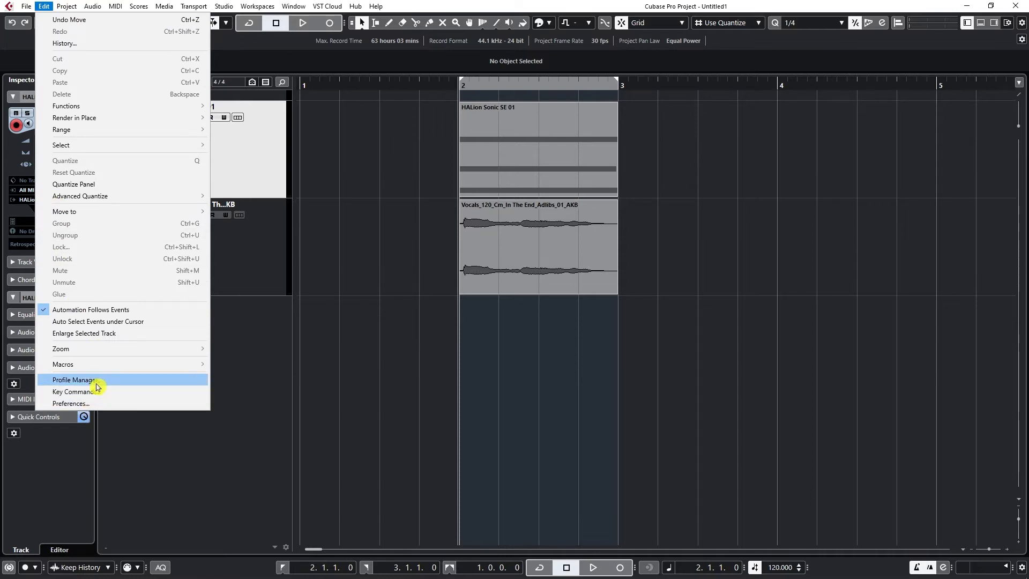
click(69, 404)
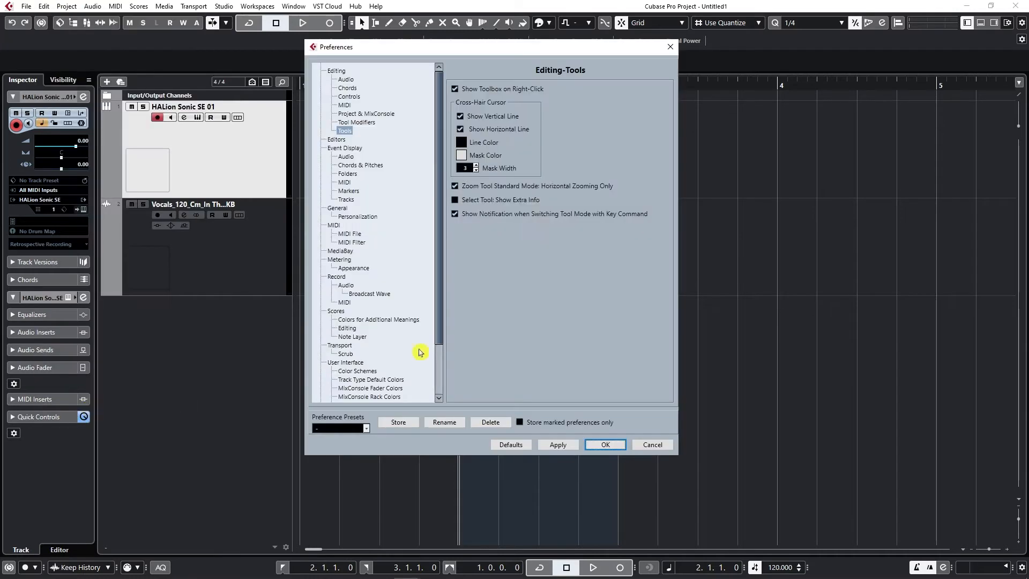
click(337, 72)
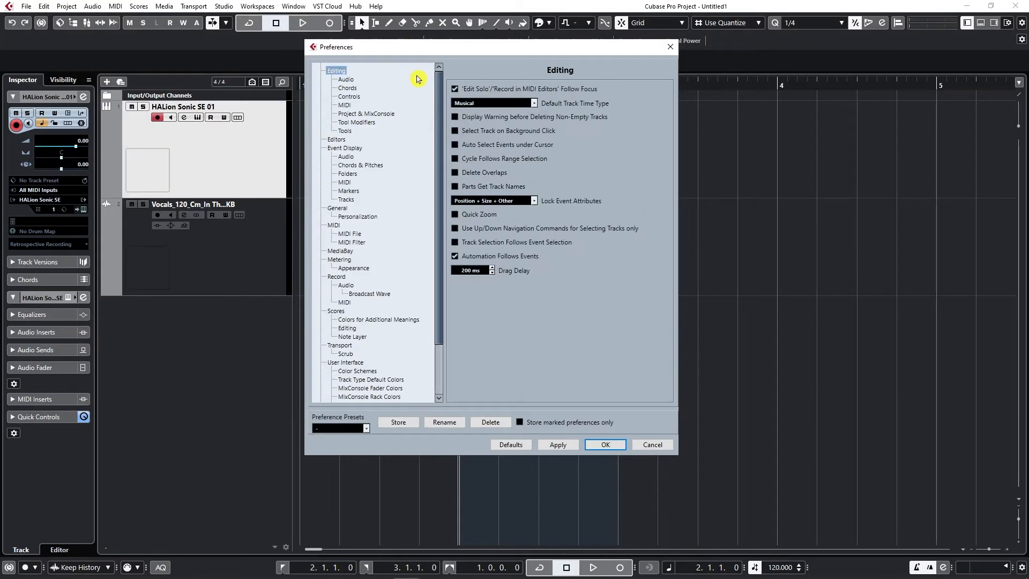
click(357, 133)
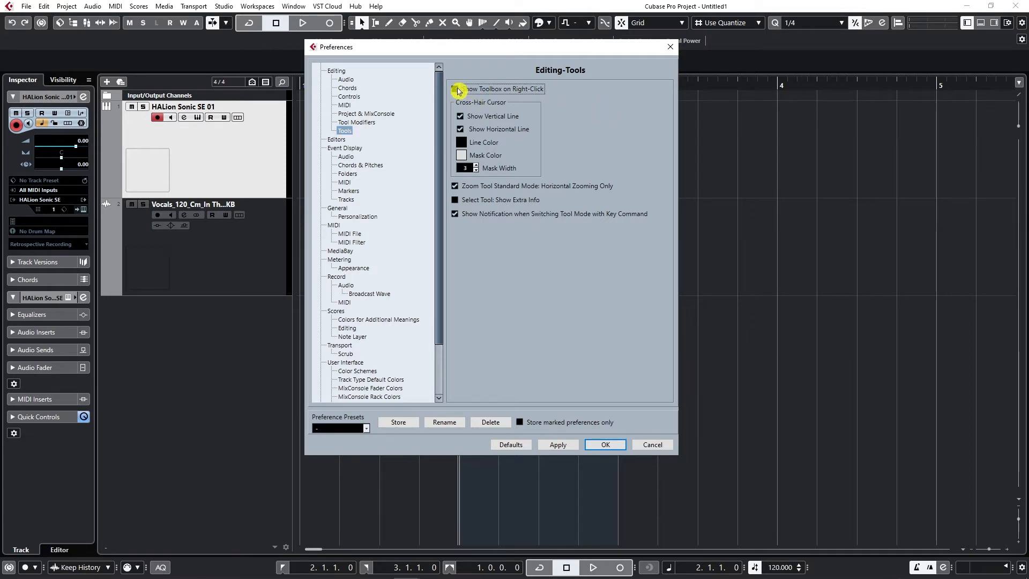
click(604, 446)
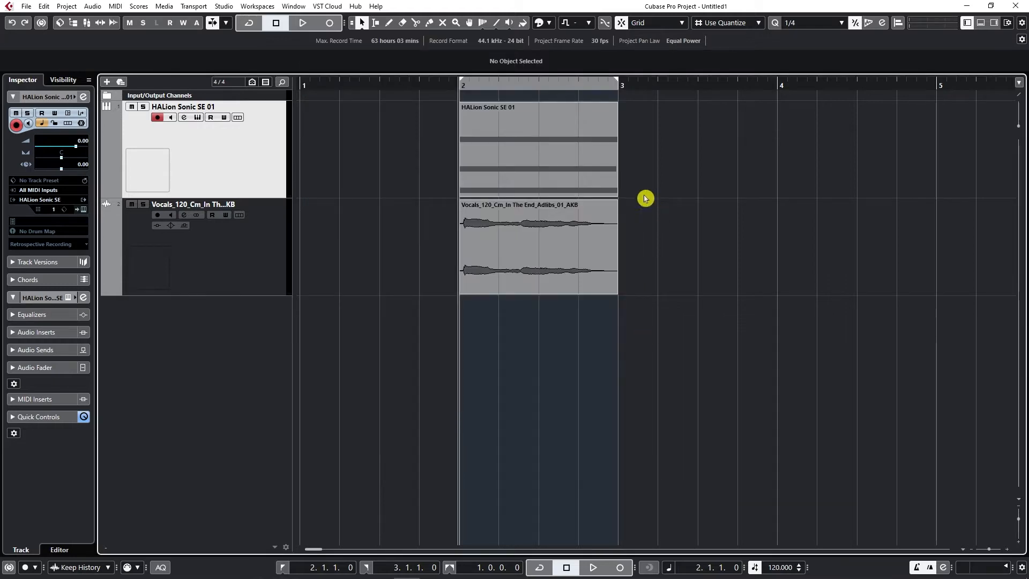
Step: Examine the HALion Sonic SE 01 part's context menu and its list of tools, leaving the current tool in place
right_click(512, 135)
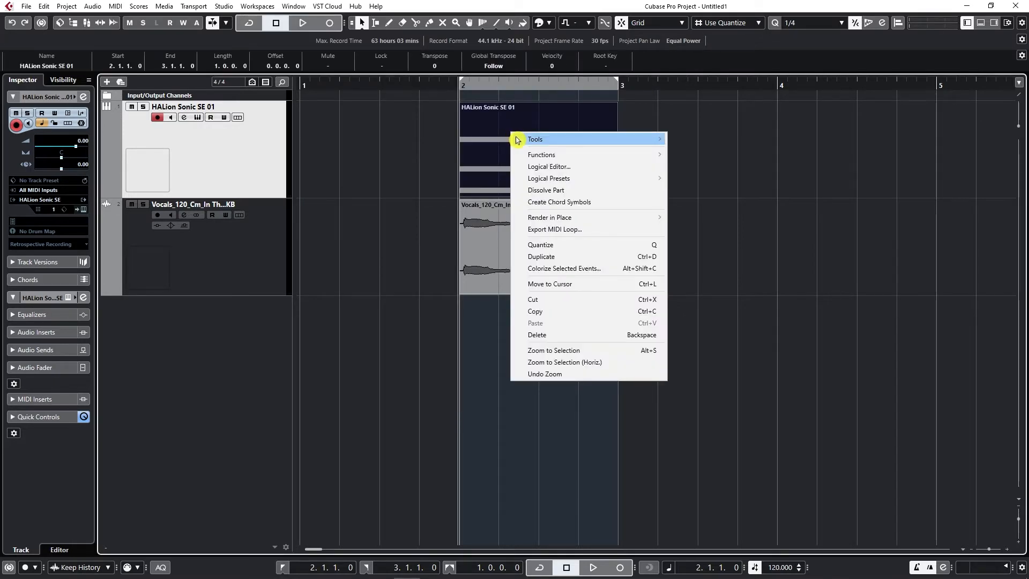
mouse_move(517, 140)
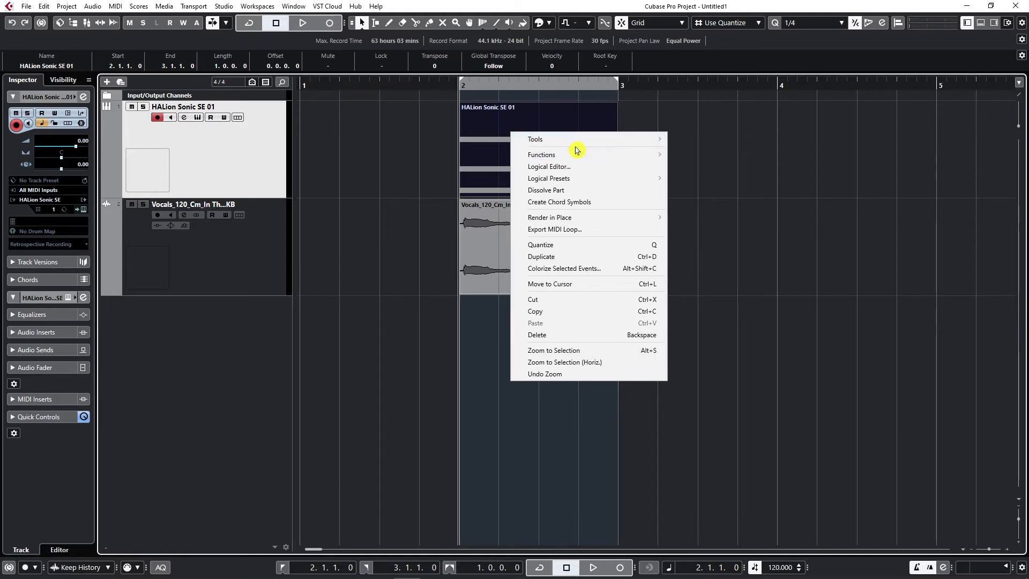
mouse_move(581, 142)
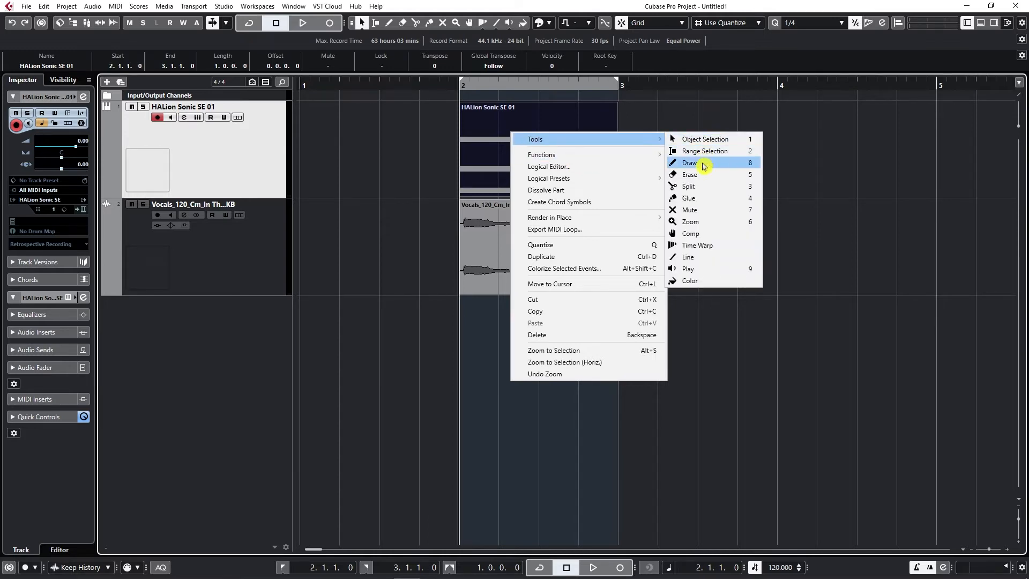
click(795, 175)
Step: Enable Show Toolbox on Right-Click again in the Editing-Tools preferences
click(46, 6)
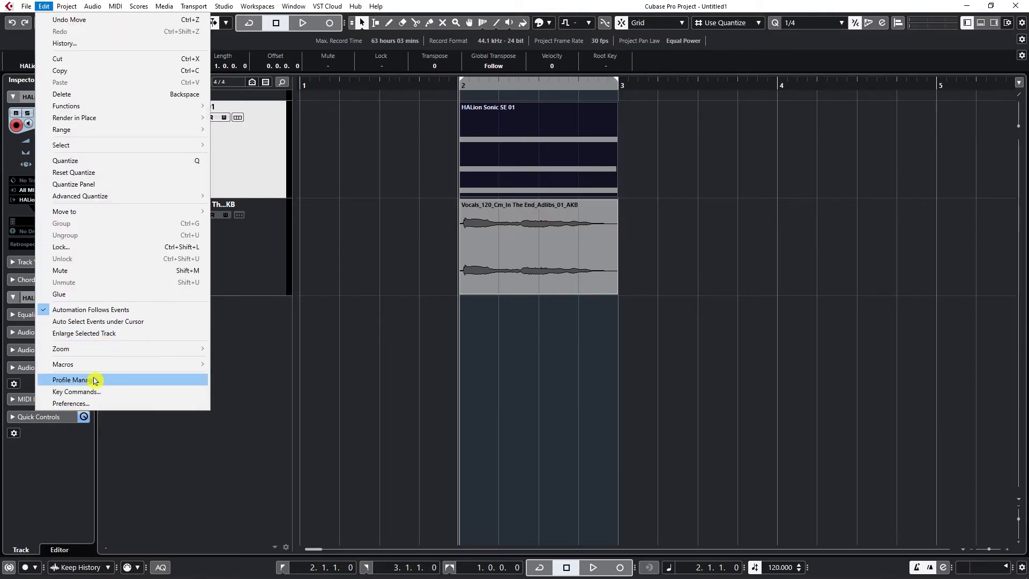
click(80, 404)
click(456, 90)
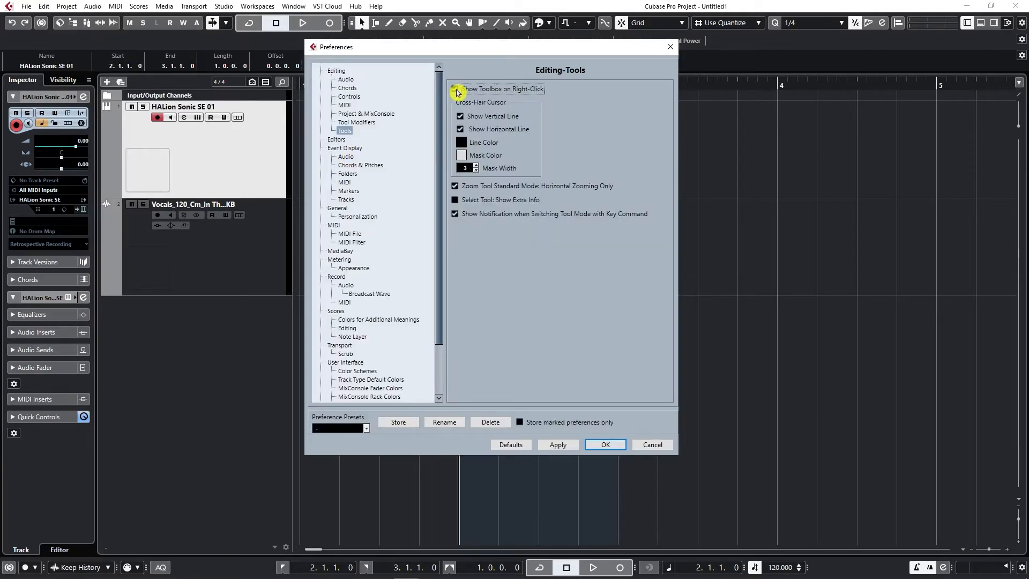
click(606, 446)
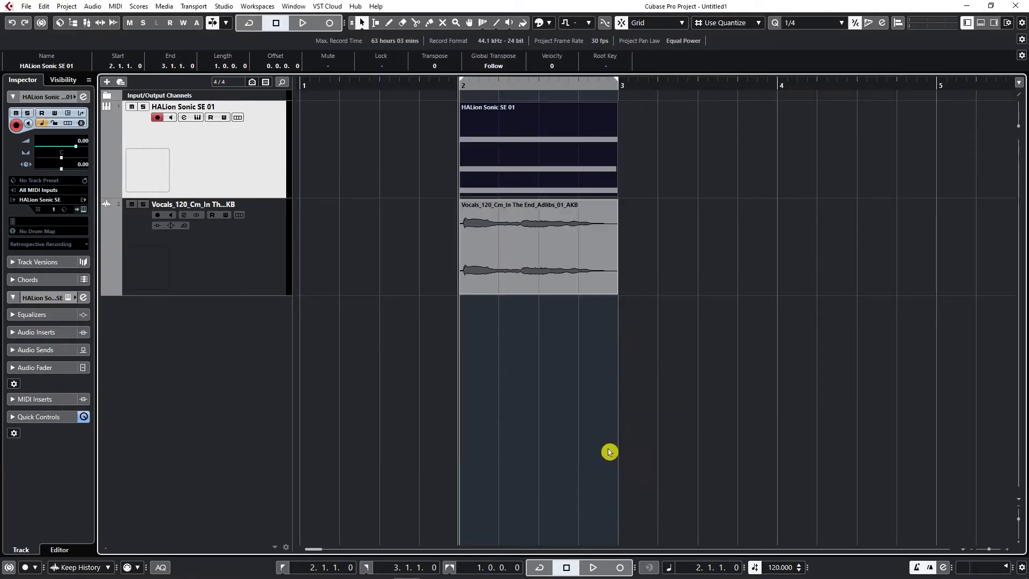
Step: Select the MIDI part and the vocal event together with the Object Selection tool and clear the selection
right_click(447, 149)
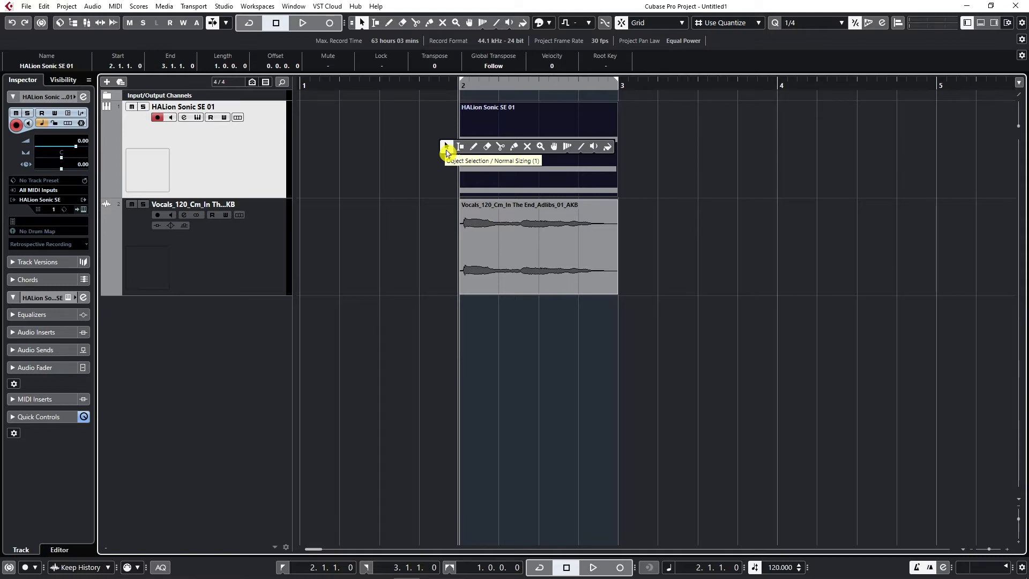
click(446, 153)
drag(741, 142, 409, 352)
click(822, 202)
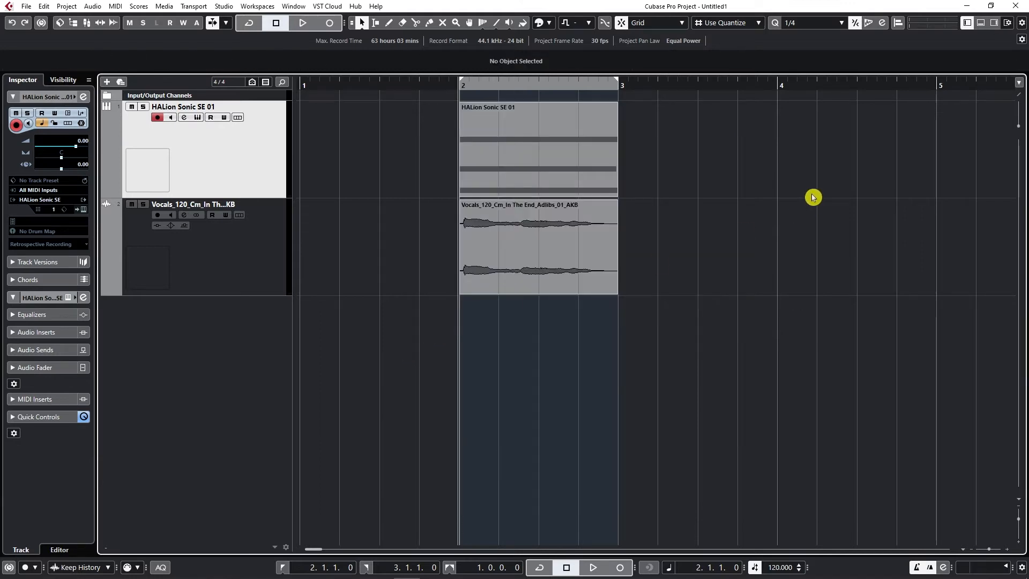
Step: With the Range Selection tool, mark 2.2.1.0 to 2.3.1.0 on the HALion part, and with Snap off, about 2.1.3.95 to 2.3.2.51
right_click(479, 152)
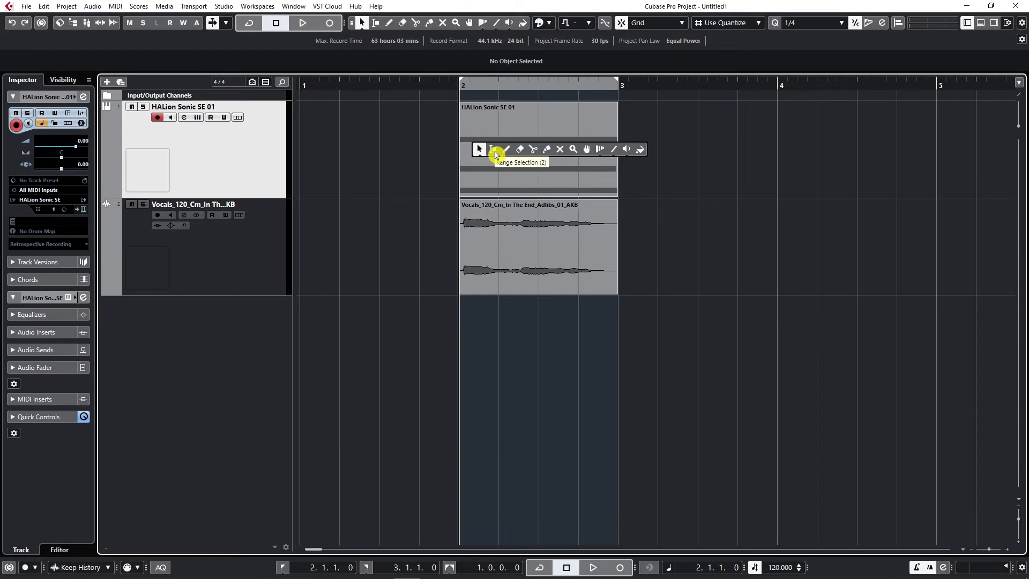
click(492, 150)
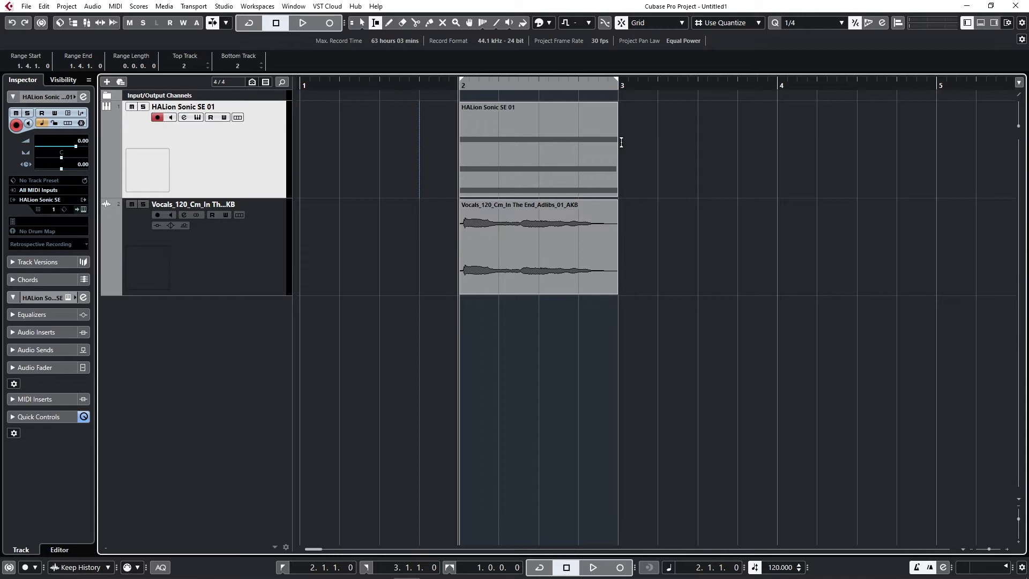
click(622, 23)
drag(500, 126, 538, 137)
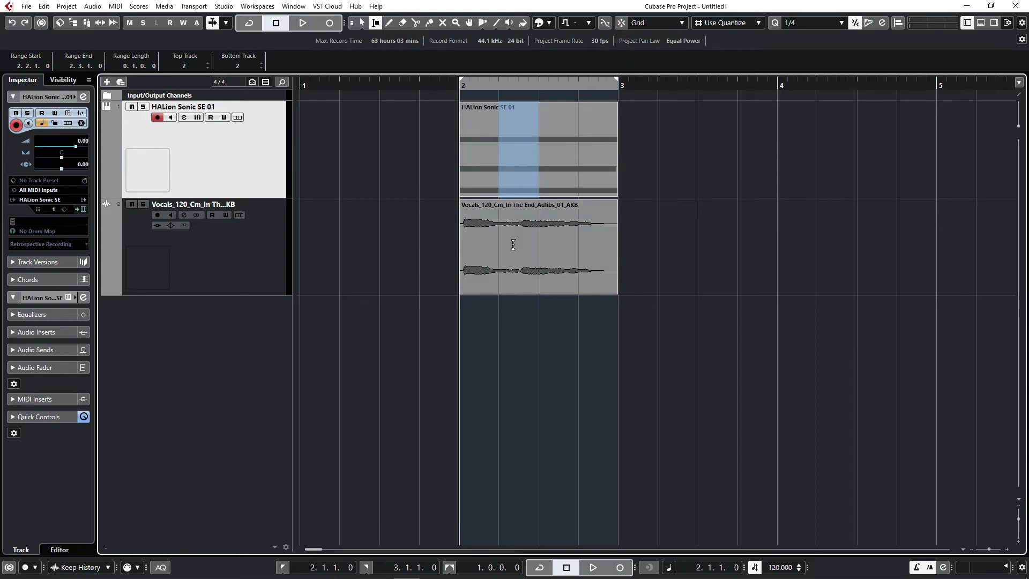
click(532, 140)
drag(485, 134, 552, 141)
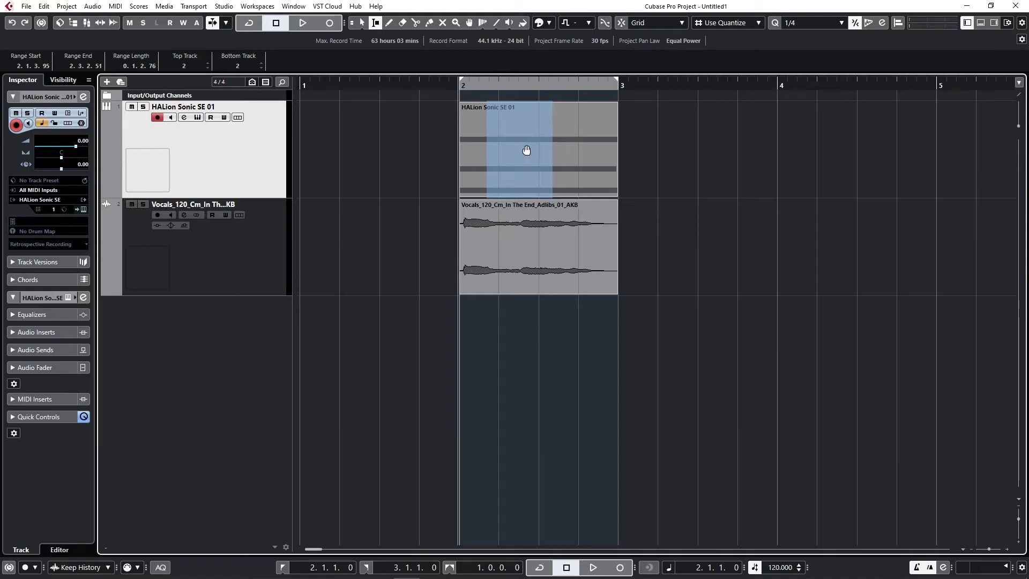
Step: Switch back to the Object Selection tool and select the whole HALion Sonic SE 01 part
key(1)
click(574, 150)
right_click(507, 134)
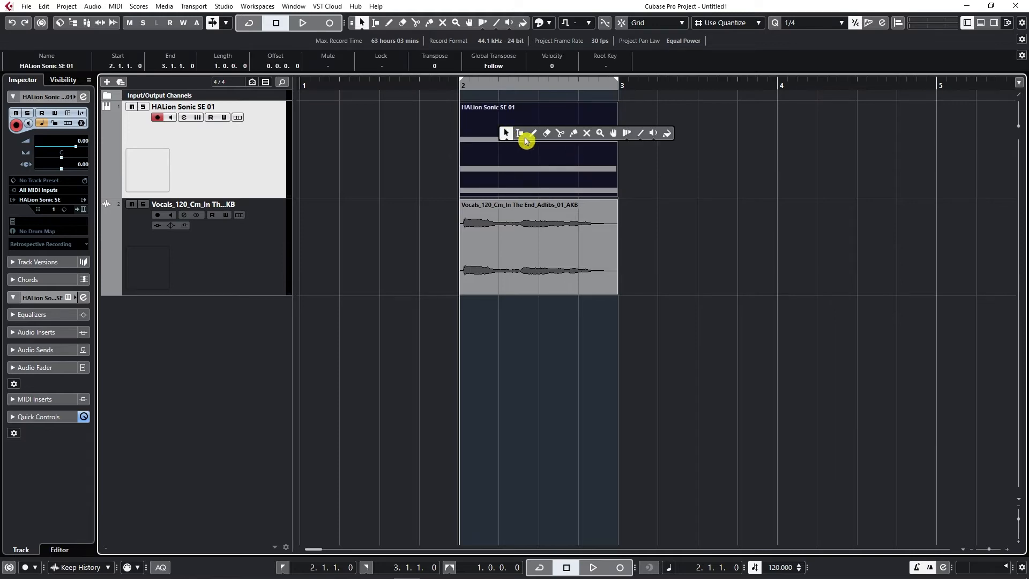
click(534, 159)
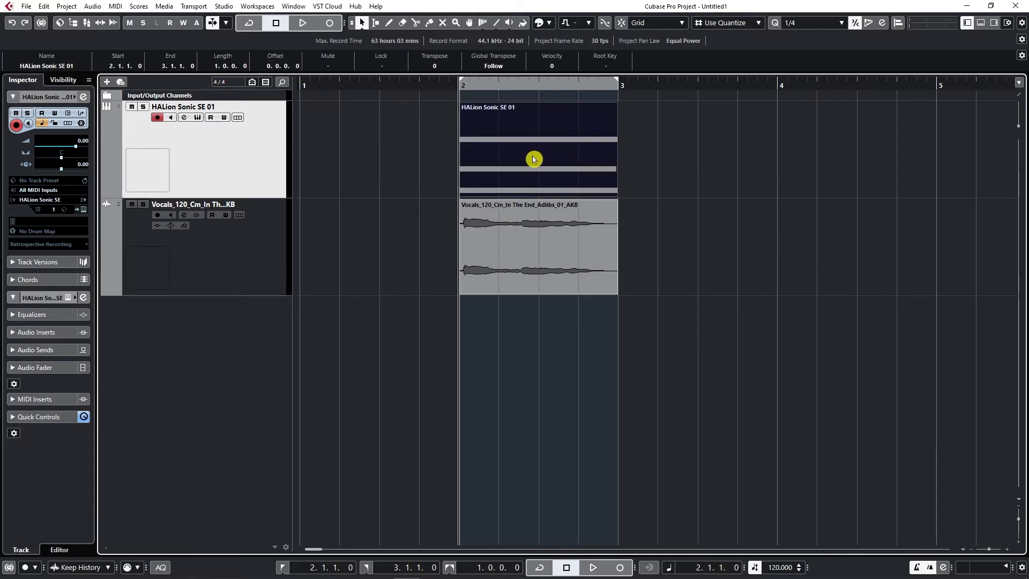
Step: Select a range of about 2.2.2.104 to 2.4.1.85 on the HALion part, set the locators to it, and clear the range
right_click(508, 142)
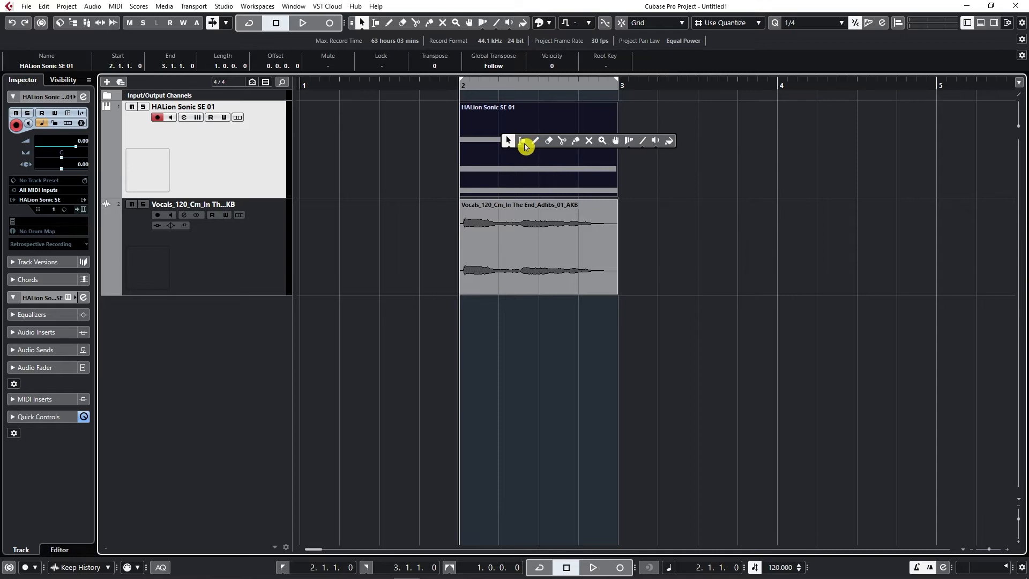
click(523, 143)
click(581, 158)
drag(518, 136, 585, 138)
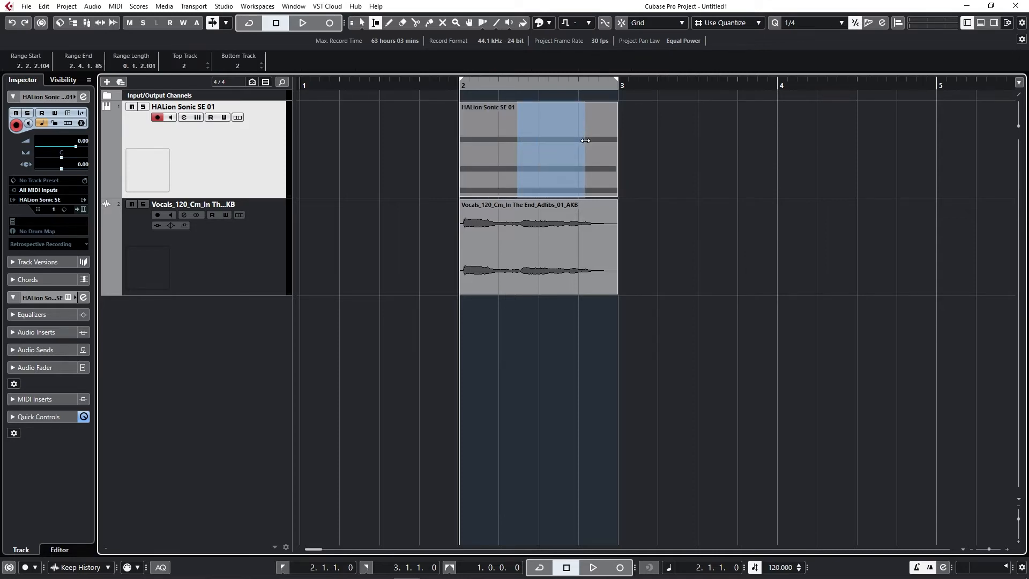
key(p)
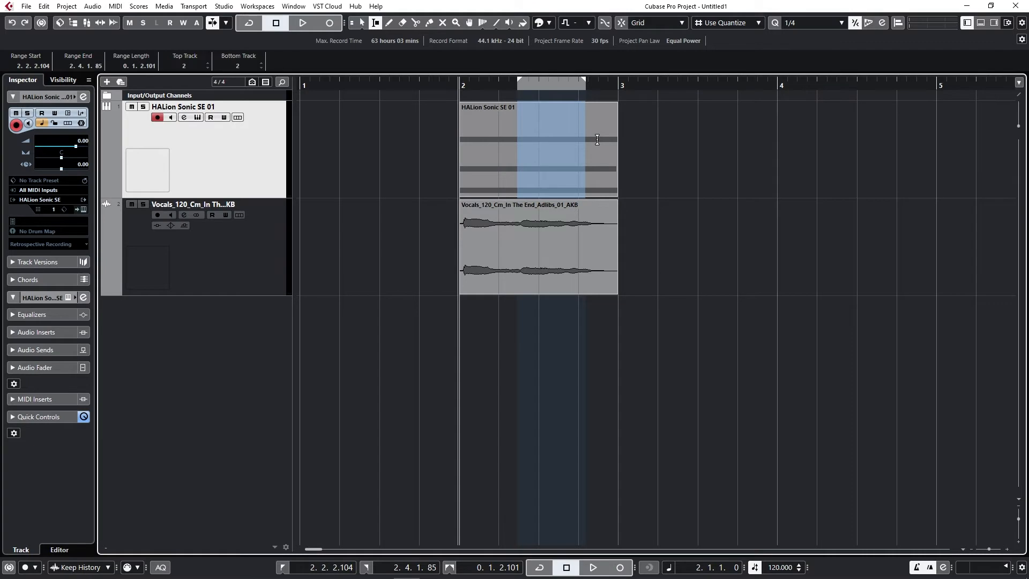
click(602, 155)
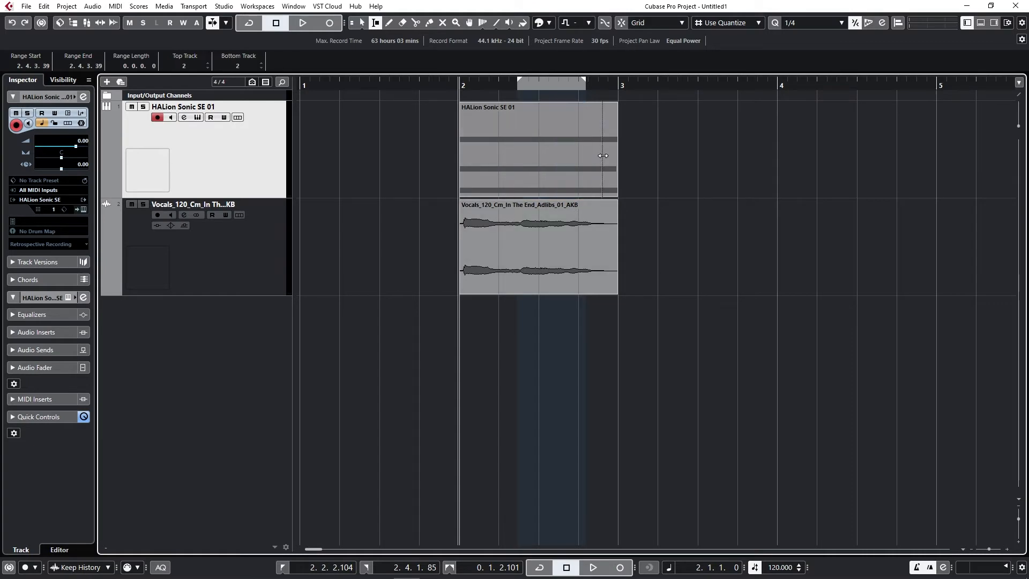
Step: Draw an empty MIDI part on the HALion Sonic SE 01 track from about 3.1.4.98 to 4.2.2.97
right_click(468, 135)
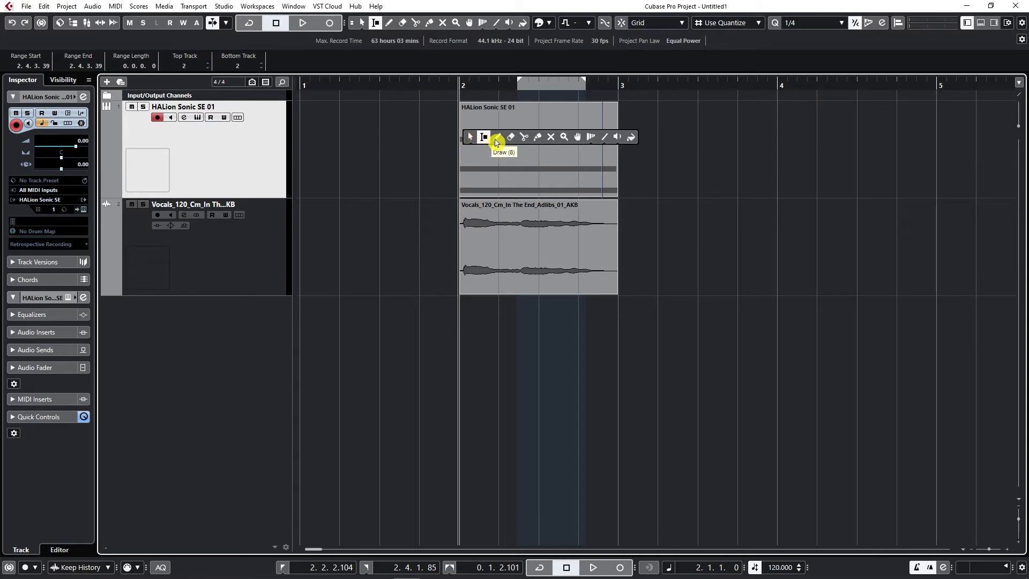
click(496, 138)
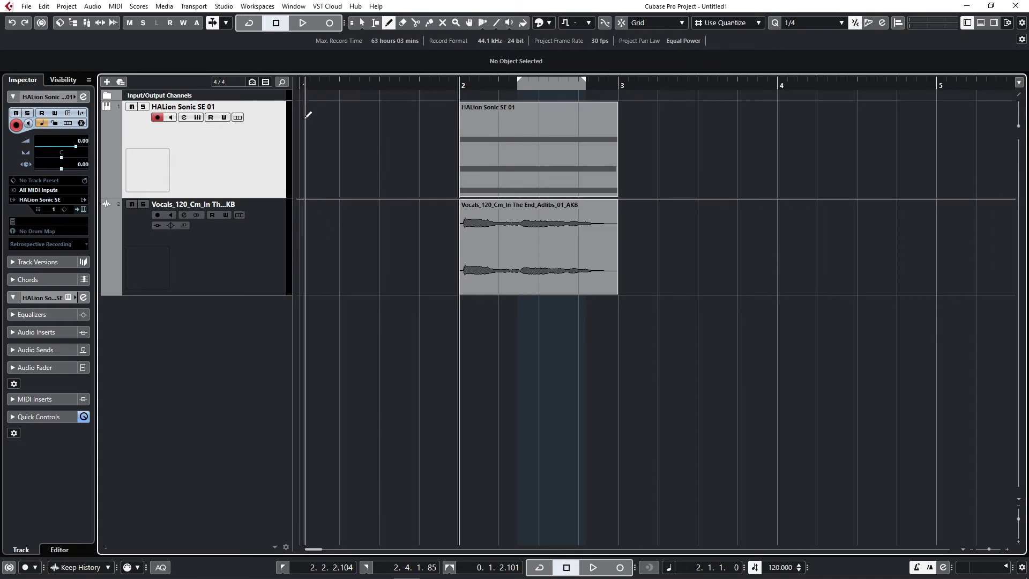
drag(658, 124, 834, 125)
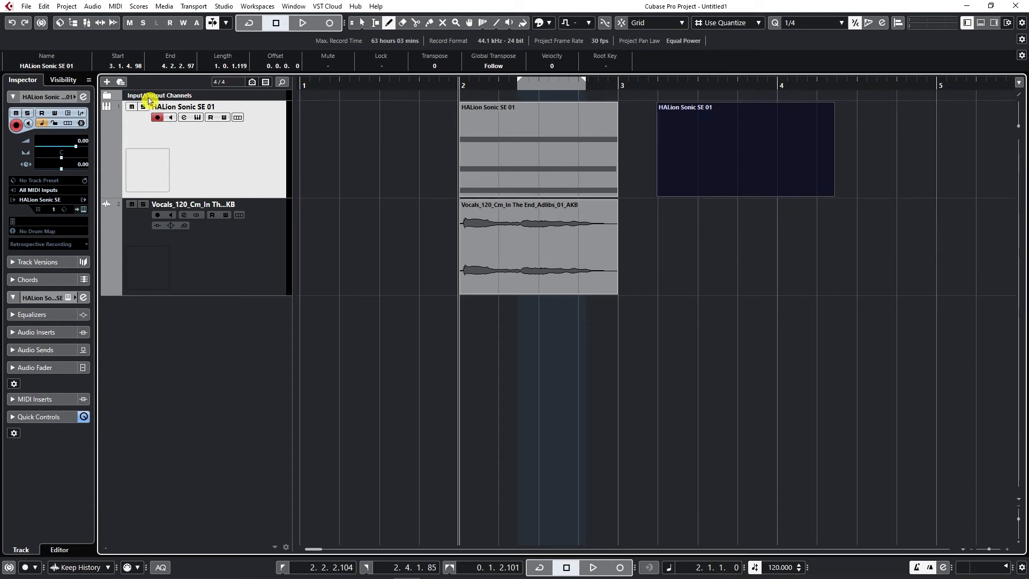
Step: Select the newly drawn part with the Object Selection tool, open it in the Key Editor, and close the editor
key(1)
click(886, 148)
click(807, 141)
click(867, 152)
click(773, 136)
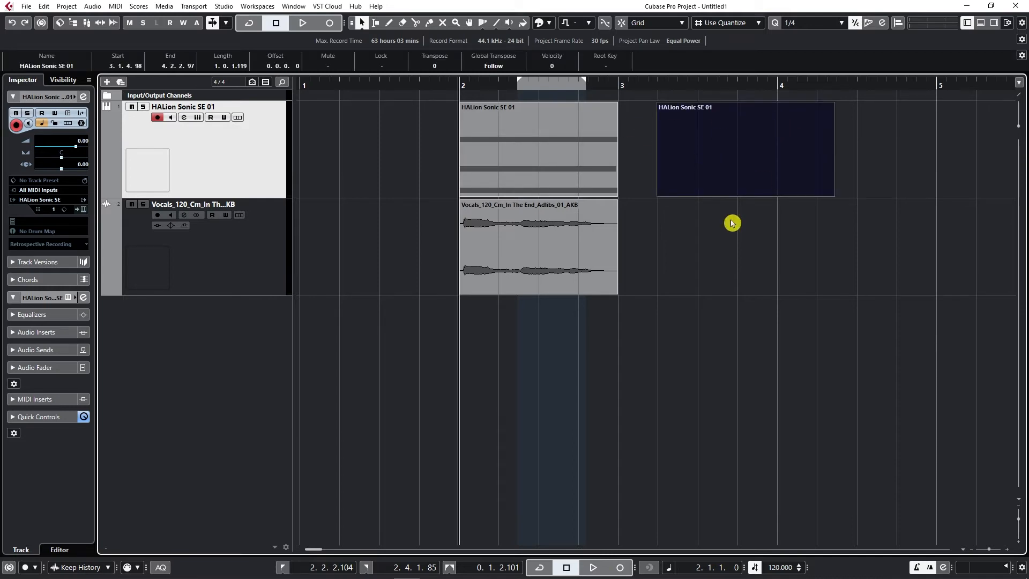
double_click(735, 150)
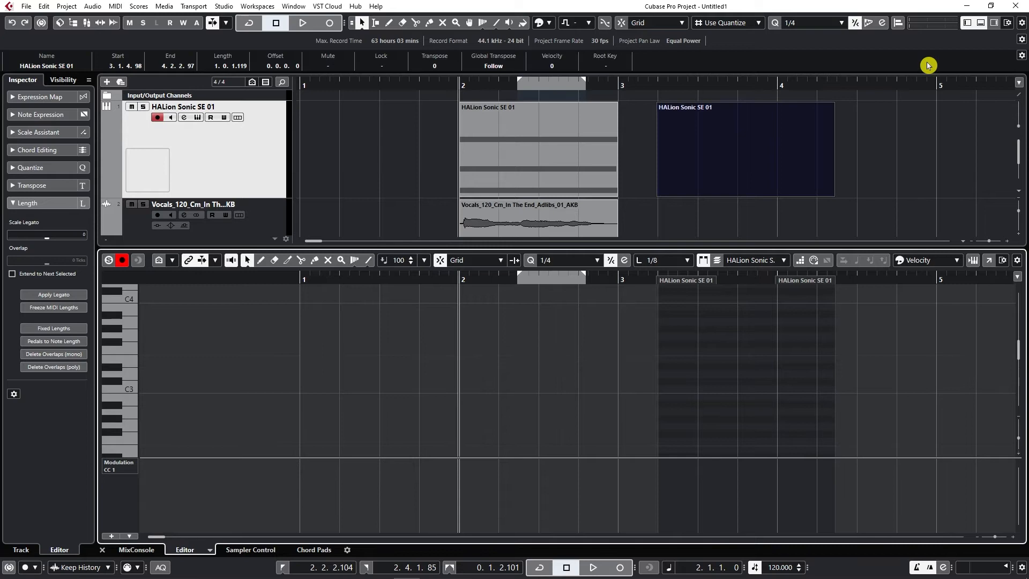
click(981, 23)
Step: Delete the empty drawn MIDI part from the HALion Sonic SE 01 track
click(861, 209)
click(756, 172)
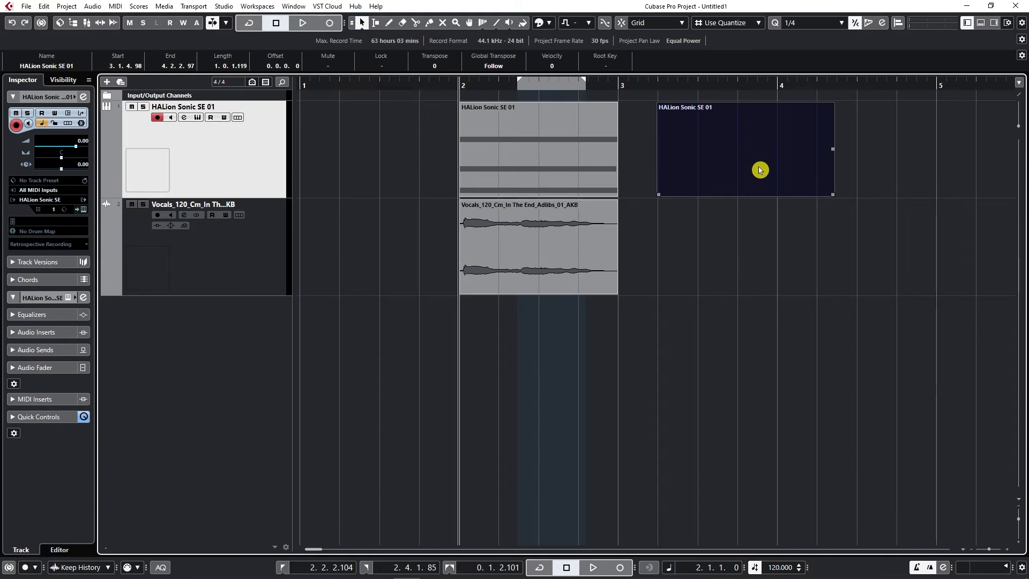
key(Delete)
Step: Erase the HALion Sonic SE 01 part and the vocal event with the Erase tool, and undo both deletions
right_click(499, 145)
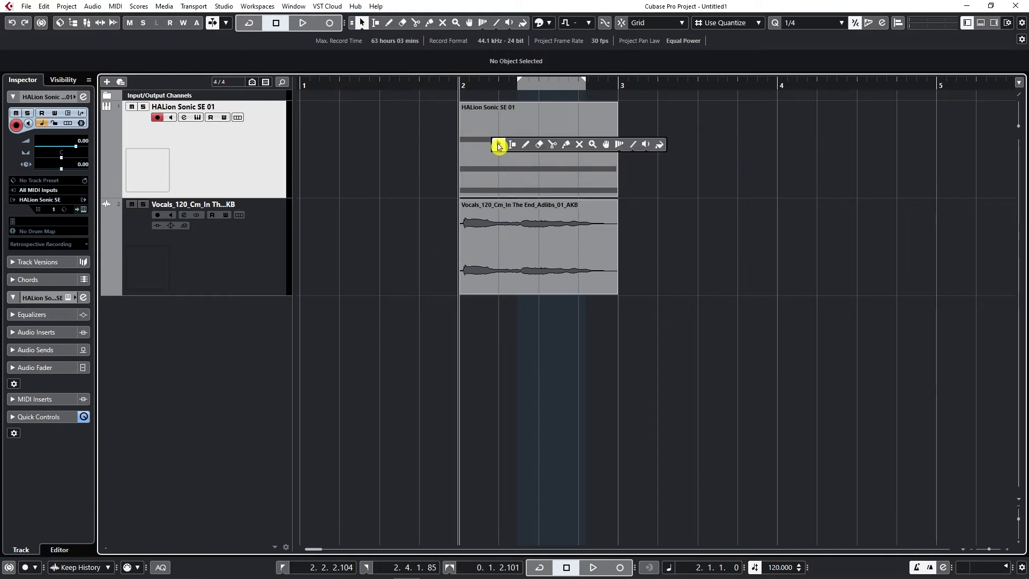
click(539, 149)
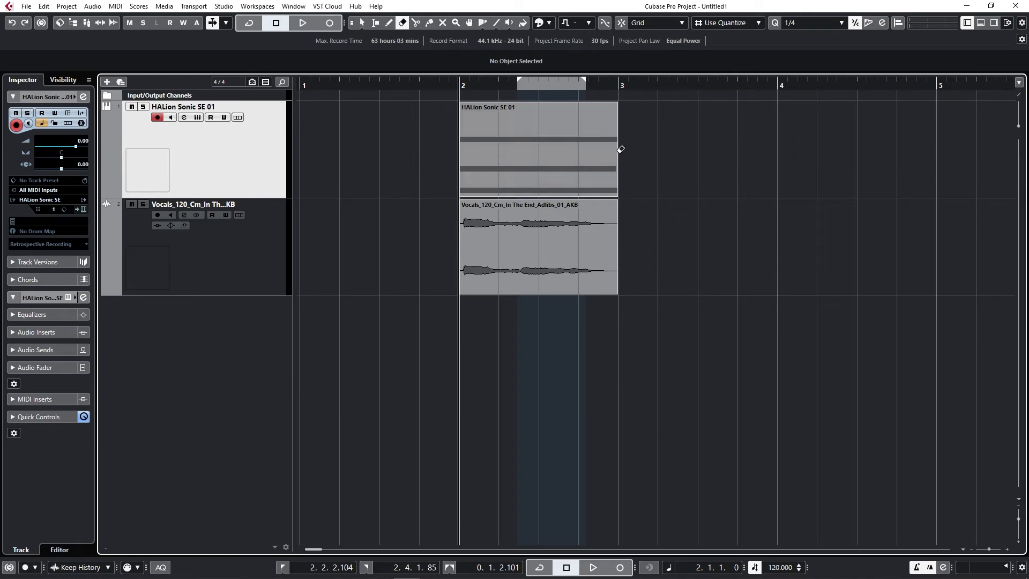
click(602, 133)
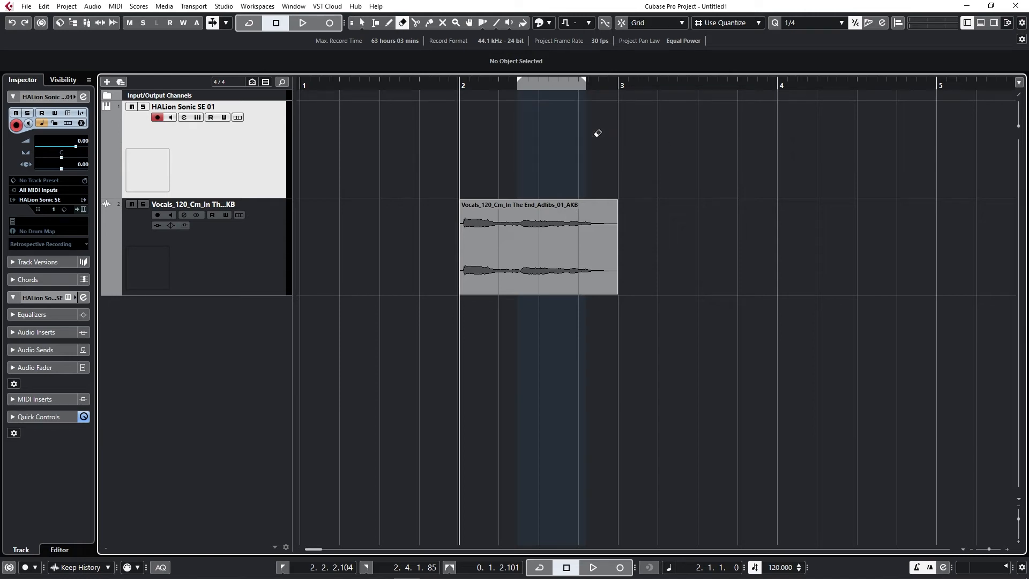
click(593, 238)
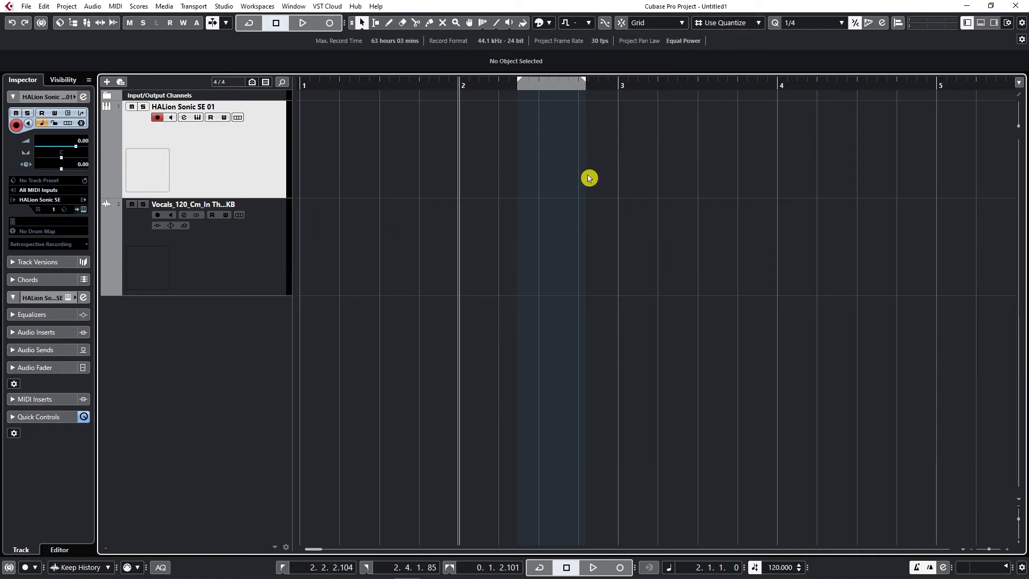
click(14, 25)
click(13, 24)
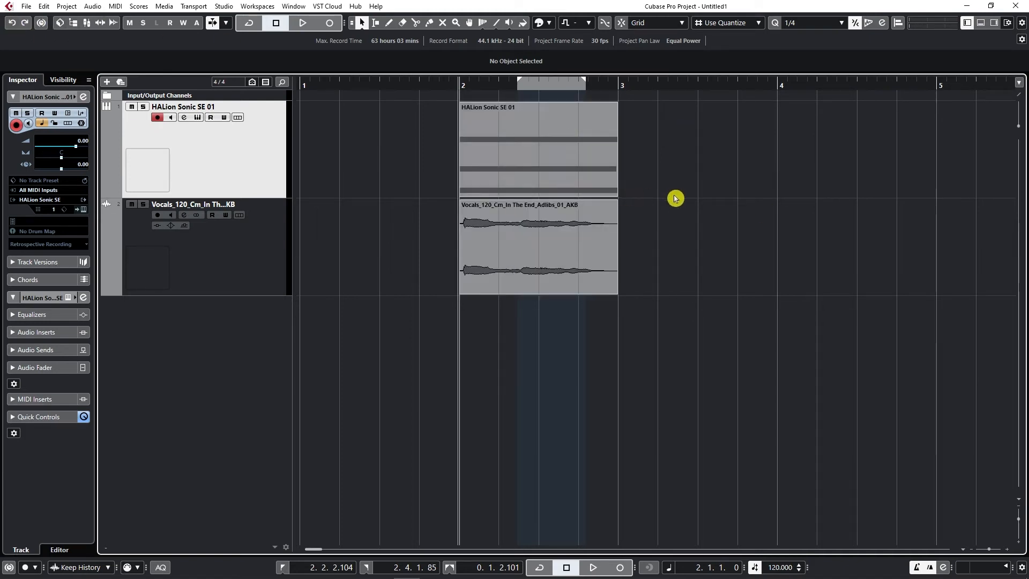
Step: Split the HALion Sonic SE 01 part at 2.2.1.0 and the vocal event at 2.3.1.0 with the Split tool
right_click(485, 145)
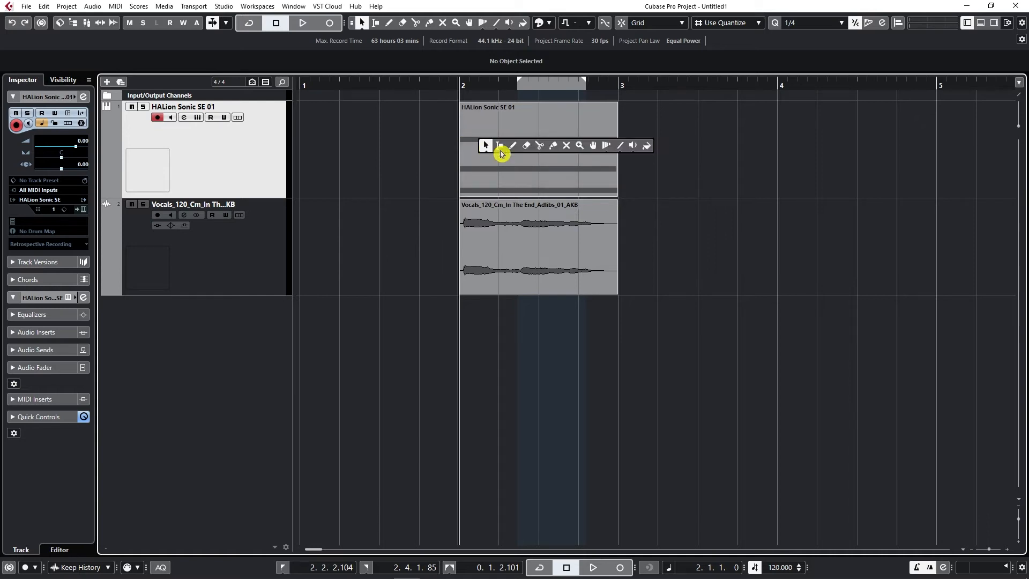
click(538, 149)
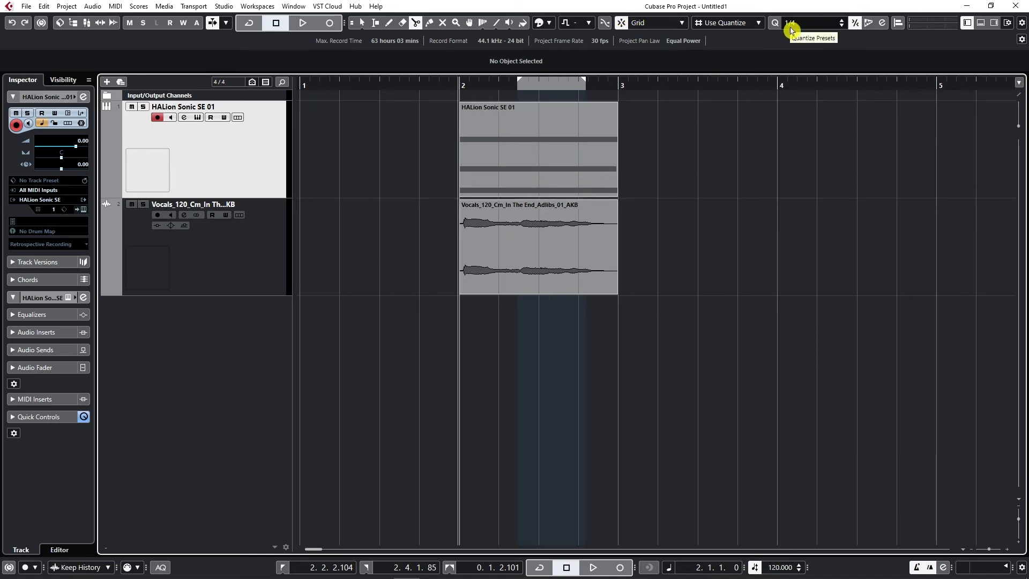
click(505, 140)
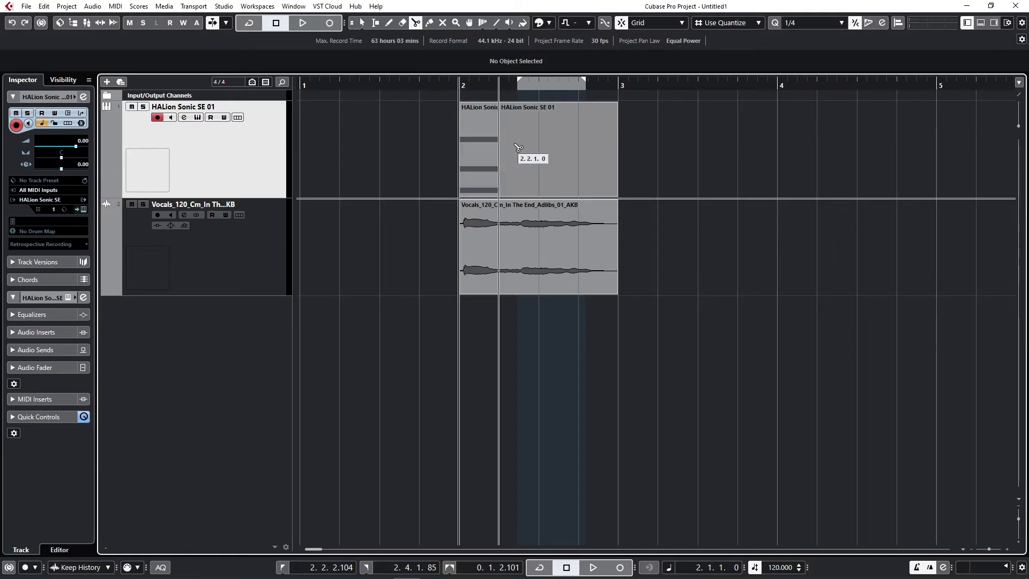
click(539, 230)
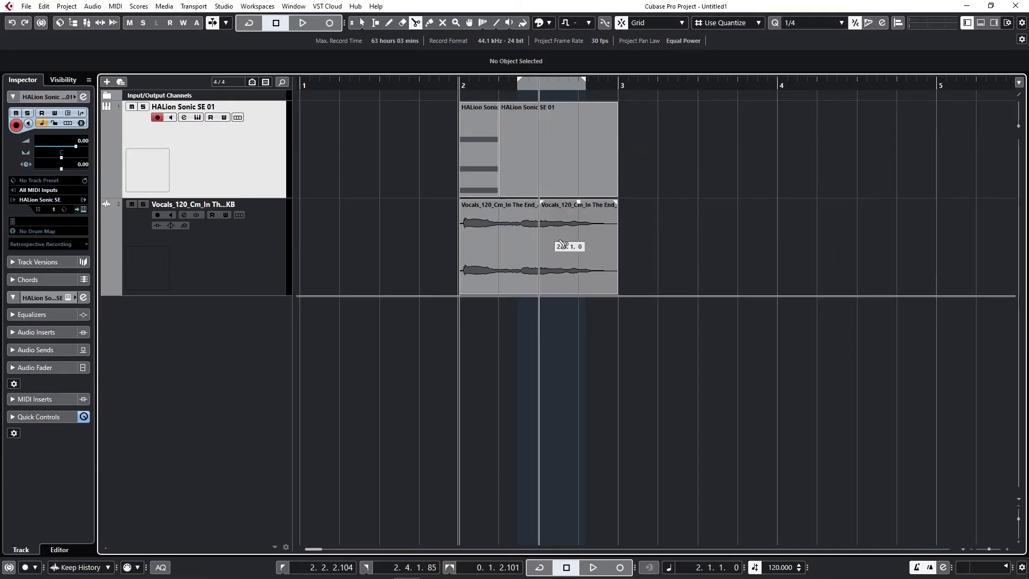
key(1)
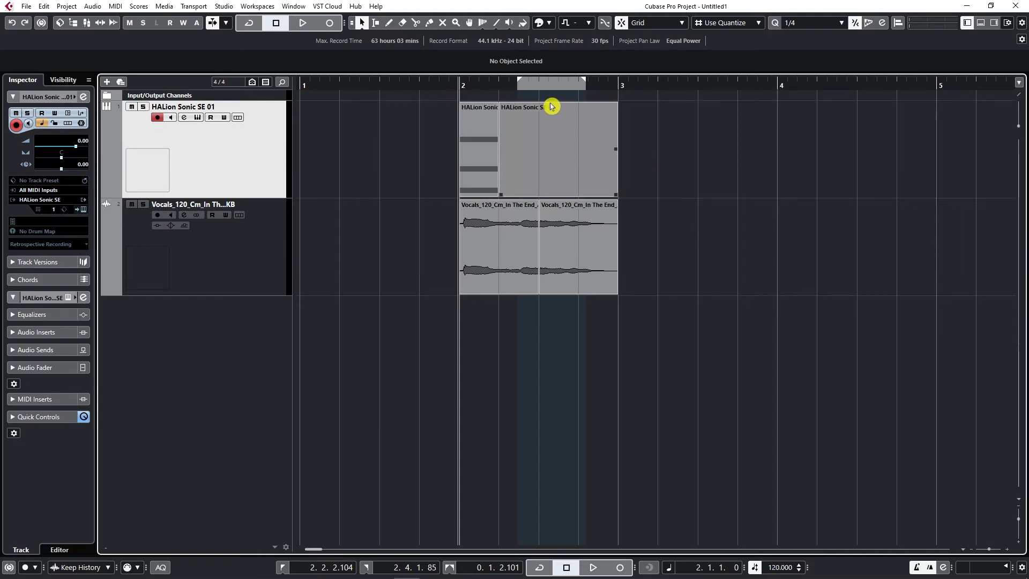
Step: Select the second piece of the split HALion part with the Object Selection tool, and undo the splits on both tracks
right_click(570, 150)
click(535, 152)
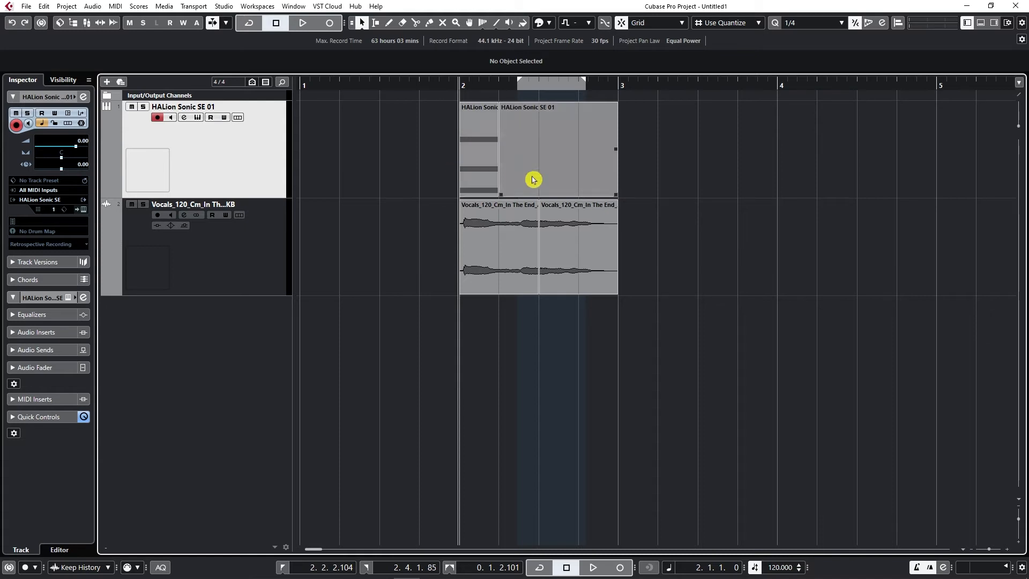
click(557, 164)
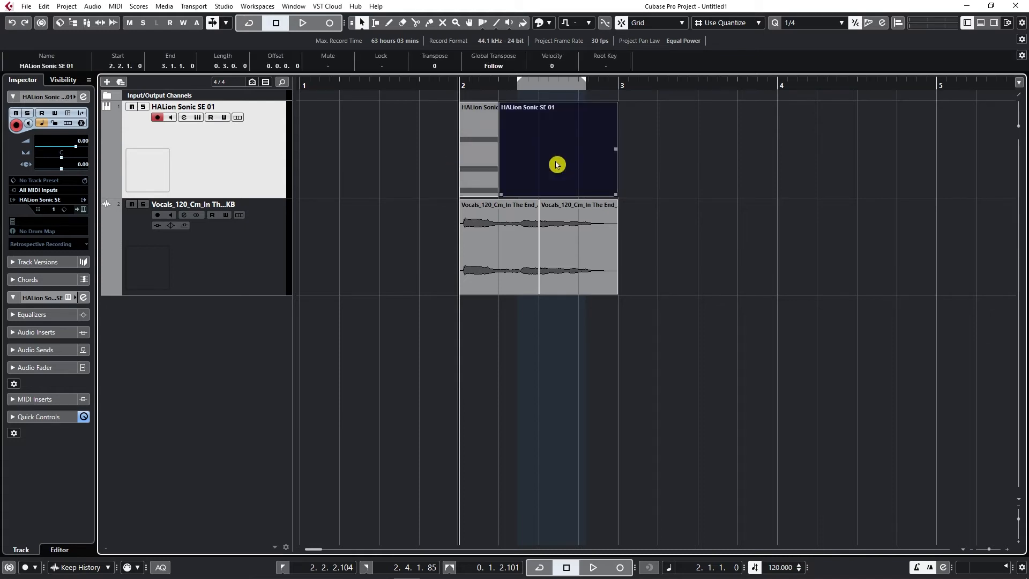
click(12, 24)
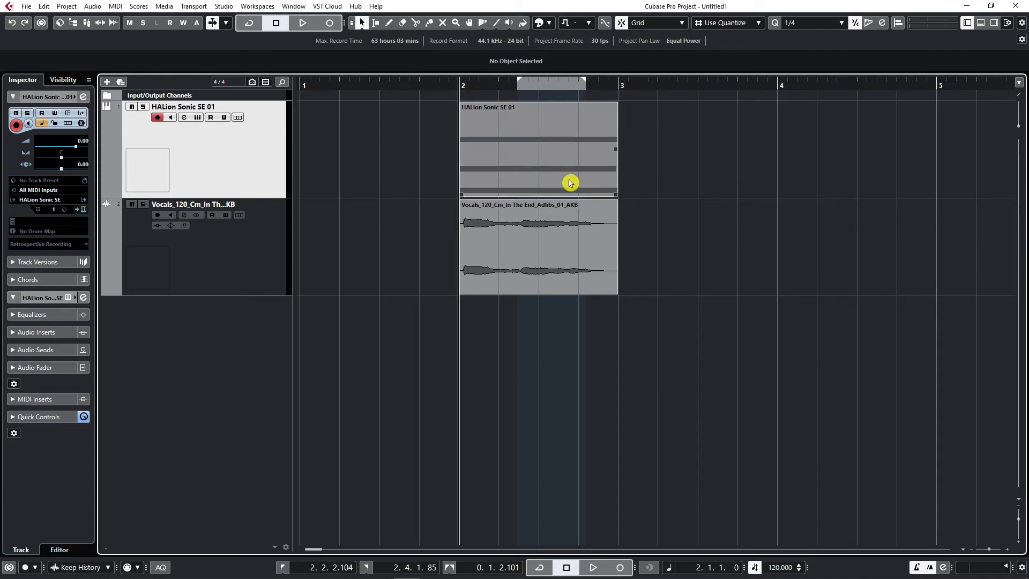
Step: Split the vocal event at 2.3.1.0 with the Split tool and select its second half with the Object Selection tool
right_click(530, 135)
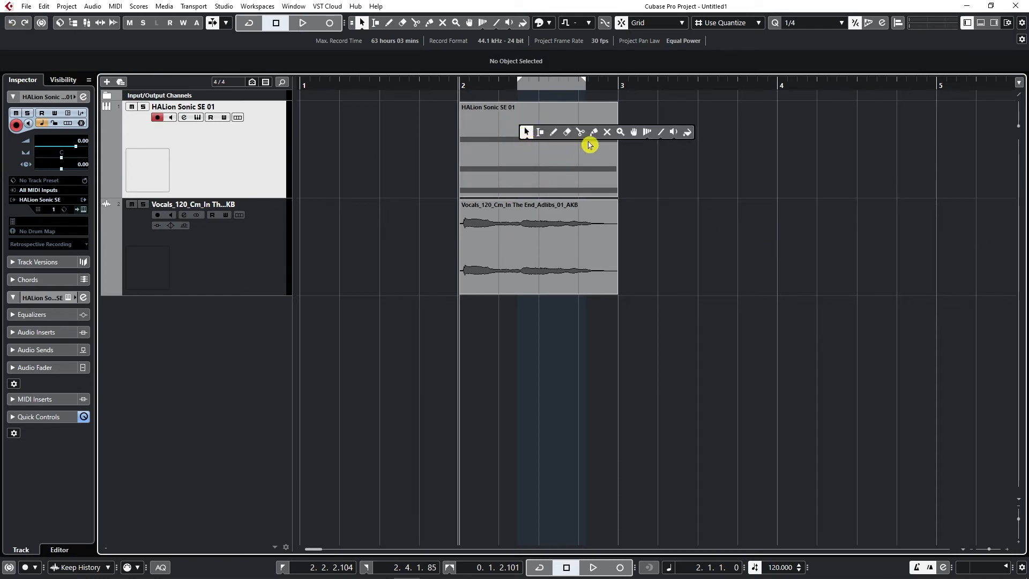
click(567, 132)
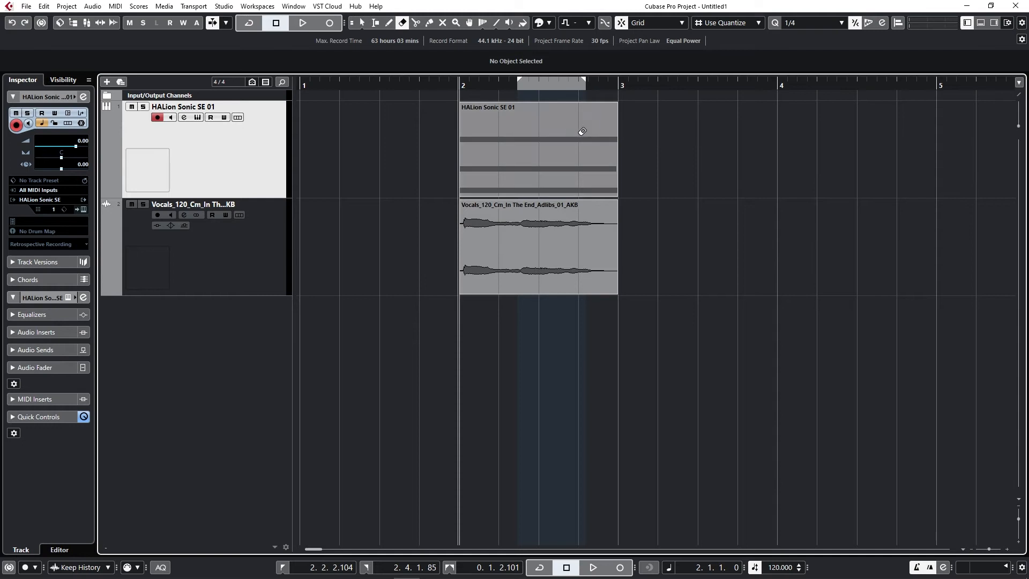
right_click(623, 137)
click(636, 138)
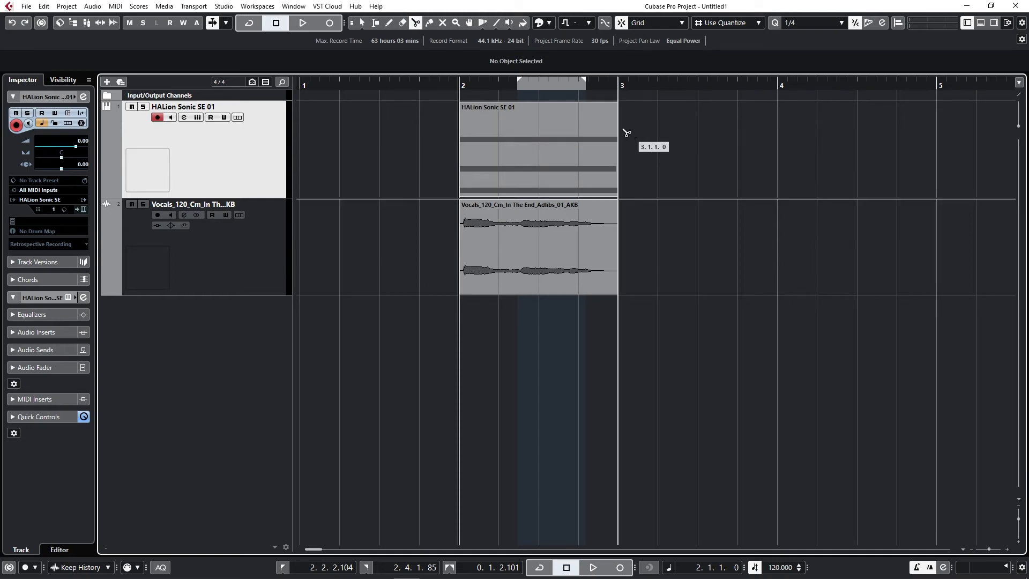
click(541, 228)
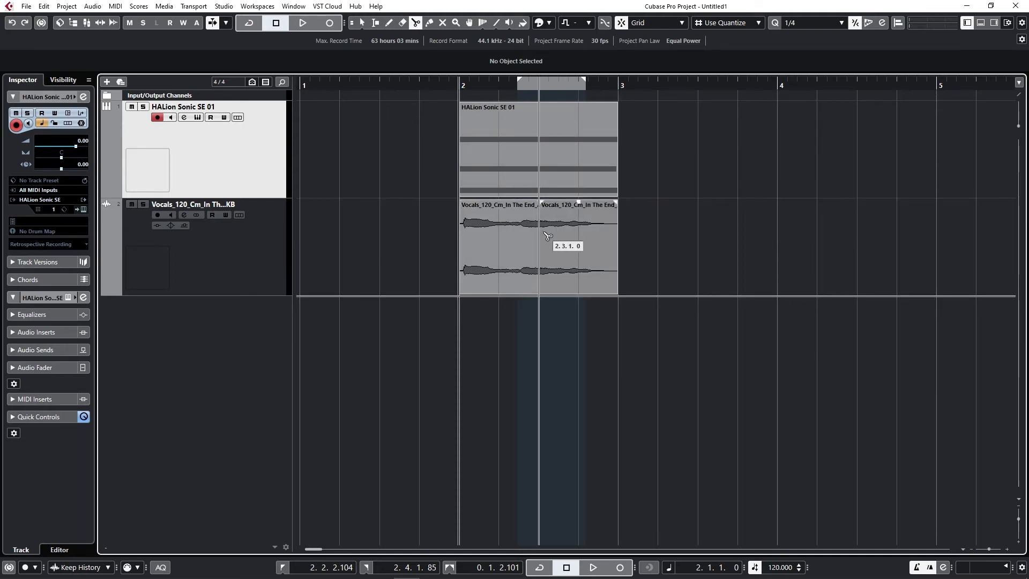
key(1)
mouse_move(584, 242)
mouse_down()
mouse_move(662, 240)
mouse_move(589, 240)
mouse_up()
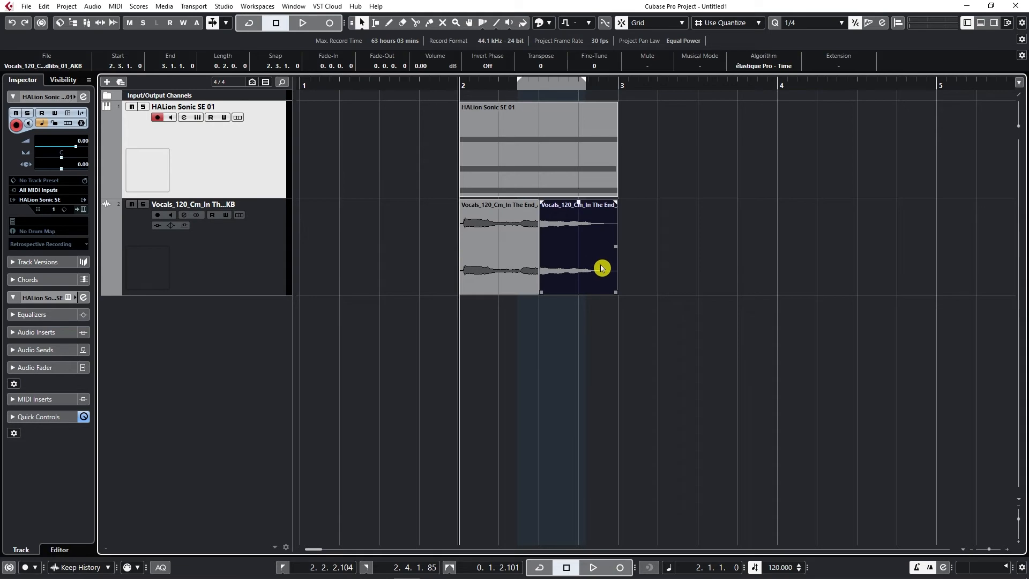
mouse_move(600, 257)
mouse_down()
mouse_move(636, 259)
mouse_move(593, 262)
mouse_up()
Step: Join the two halves of the vocal event into one event with the Glue tool
right_click(489, 246)
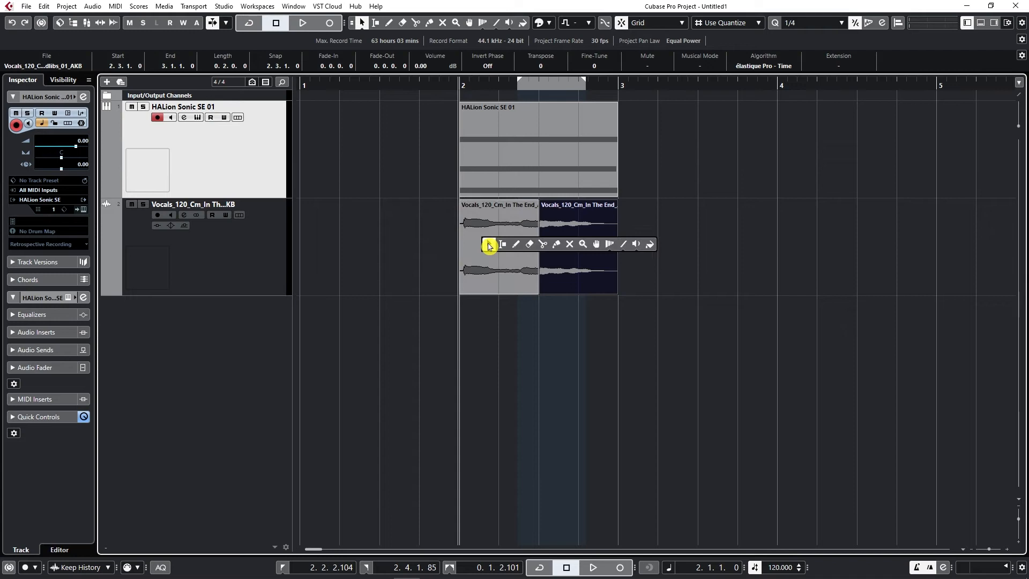
click(559, 245)
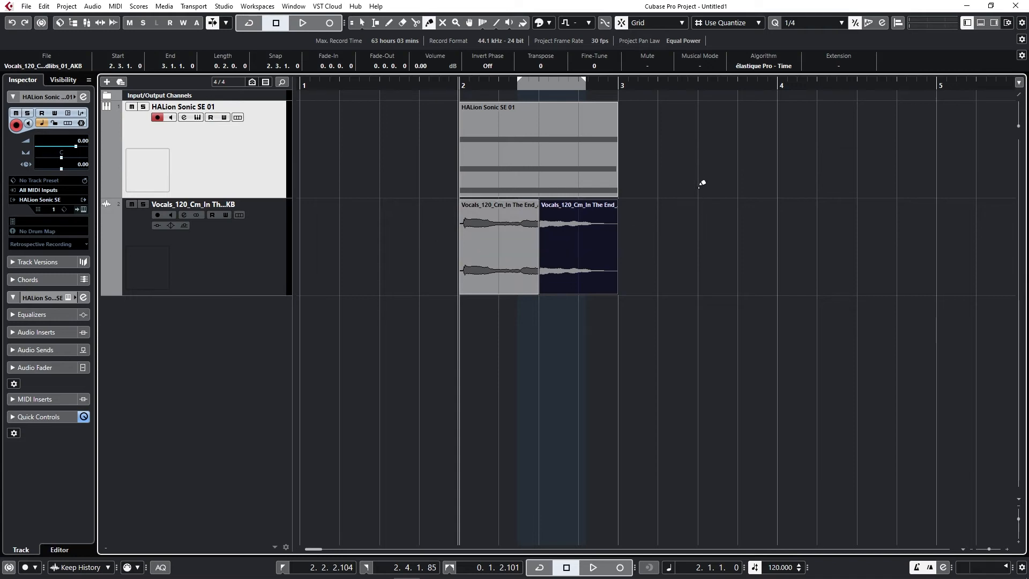
click(509, 238)
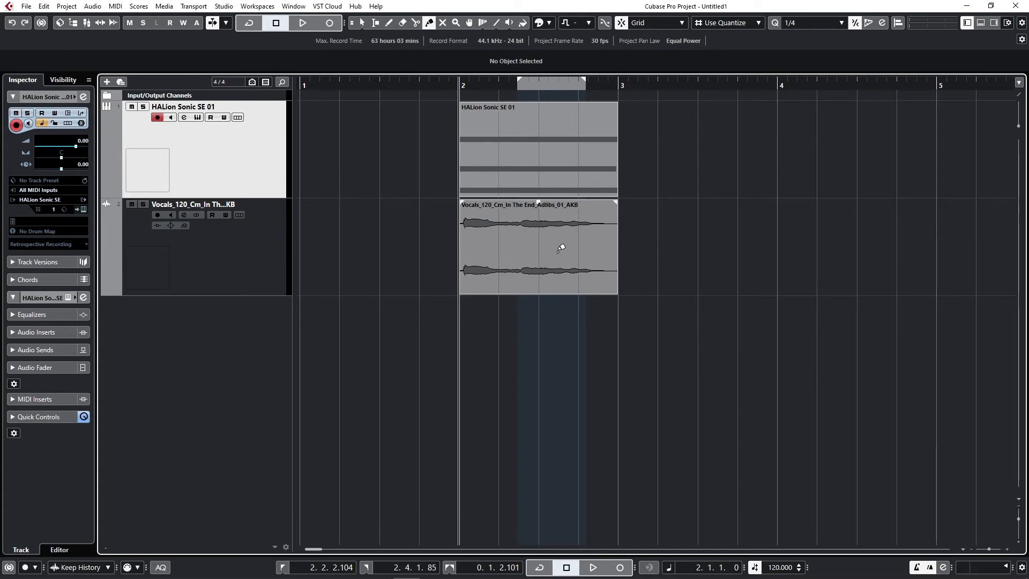
Step: Split the vocal event into three pieces and move the last piece away from the middle one, ending at about 3.1.3.37
right_click(524, 236)
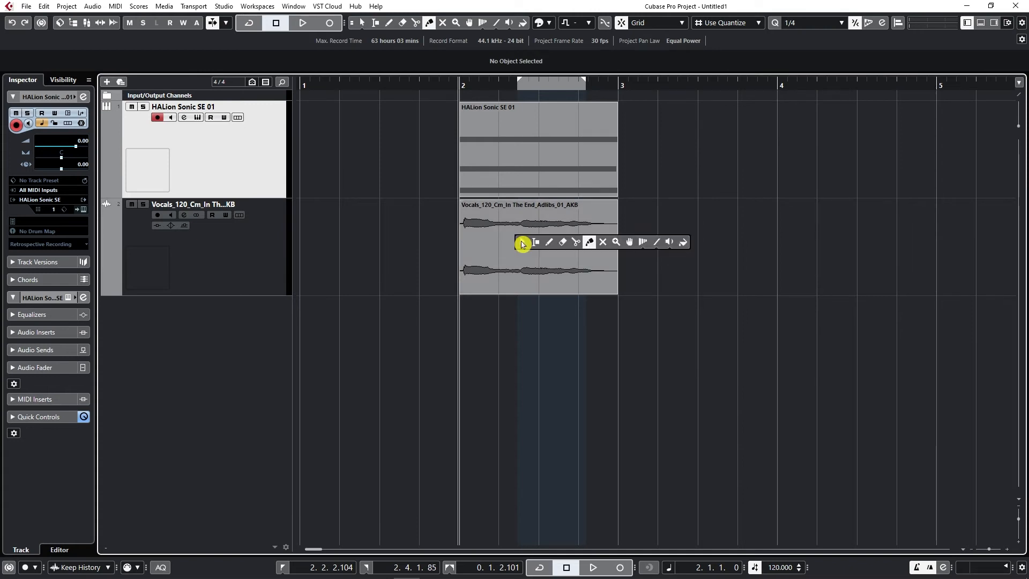
click(571, 246)
click(519, 247)
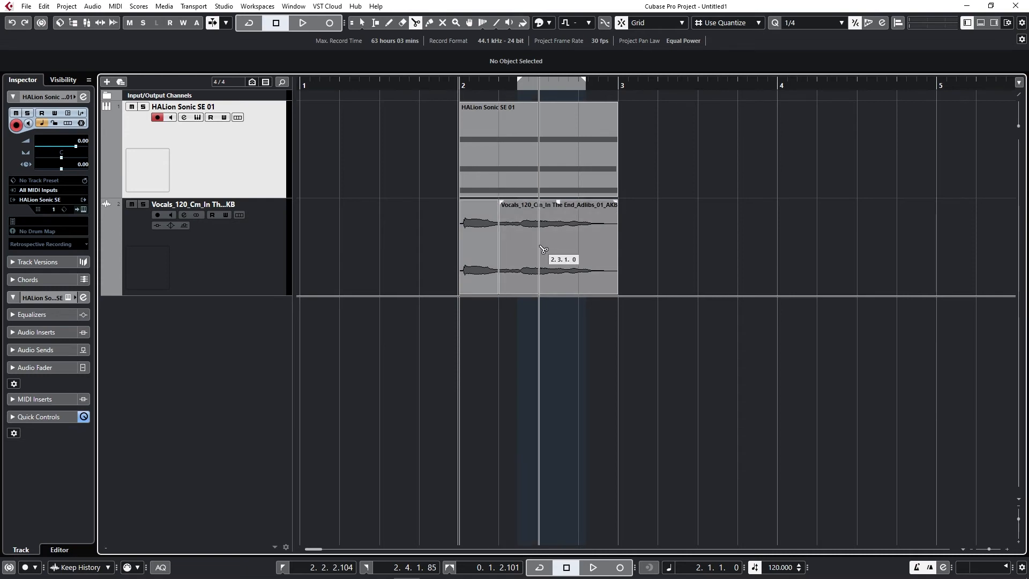
click(560, 249)
key(1)
drag(604, 260, 684, 262)
mouse_move(535, 250)
mouse_down()
mouse_move(597, 265)
mouse_move(533, 268)
mouse_up()
drag(652, 269, 604, 233)
click(644, 306)
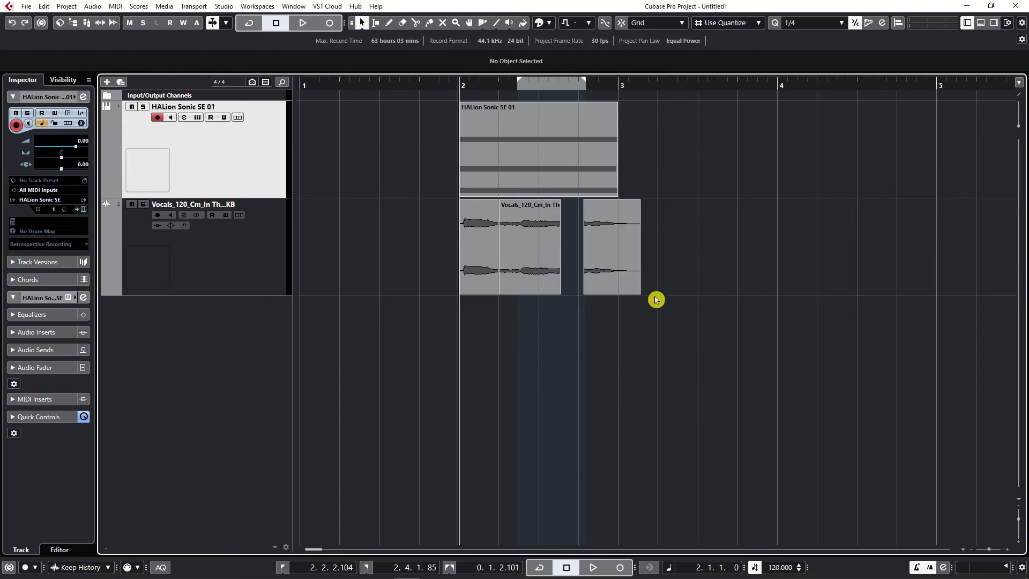
Step: Join the three vocal pieces, including the separated last one, into a single part with the Glue tool
right_click(432, 242)
click(501, 244)
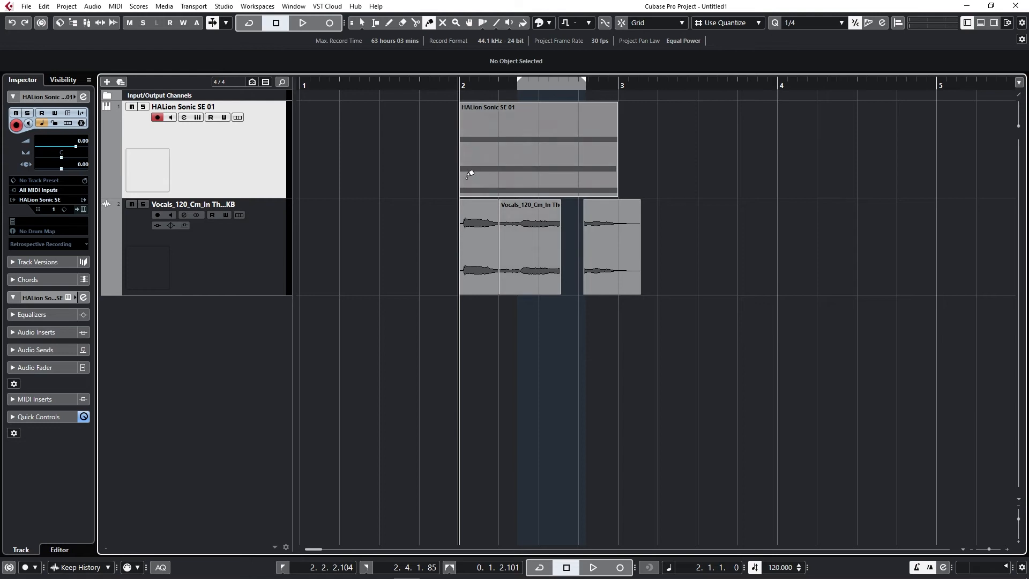
click(477, 244)
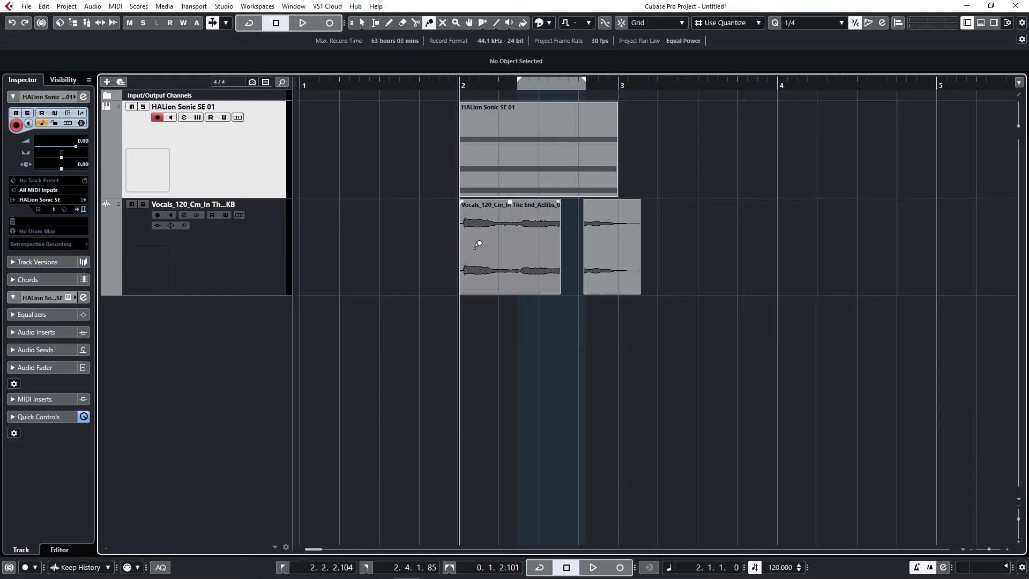
click(477, 245)
Step: Move the glued vocal part as one object with the Object Selection tool, placing its start at about 2.1.1.6
right_click(670, 267)
click(682, 267)
drag(498, 260, 507, 239)
click(726, 250)
click(579, 242)
mouse_move(590, 241)
mouse_down()
mouse_move(559, 236)
mouse_move(570, 236)
mouse_up()
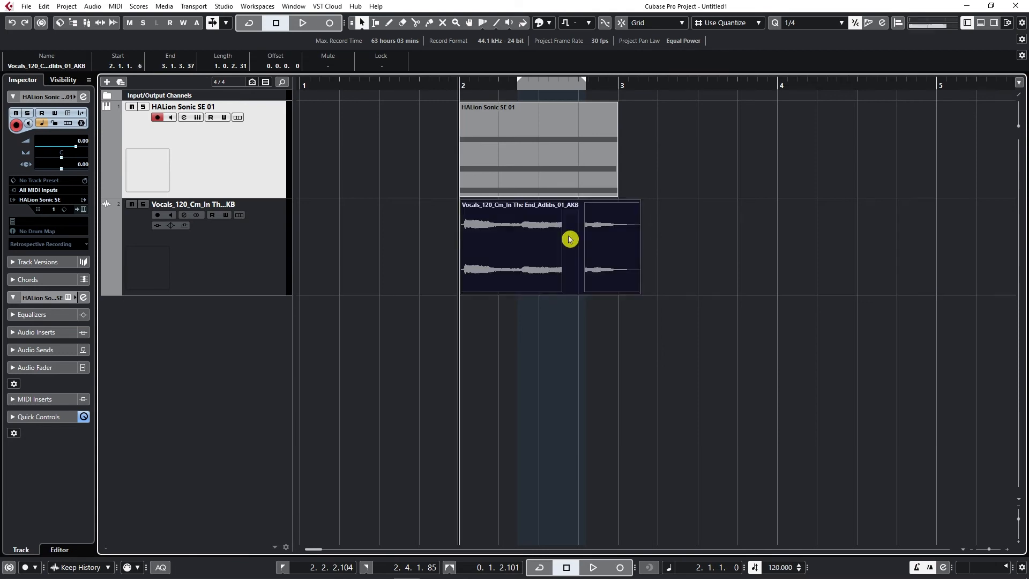
right_click(530, 134)
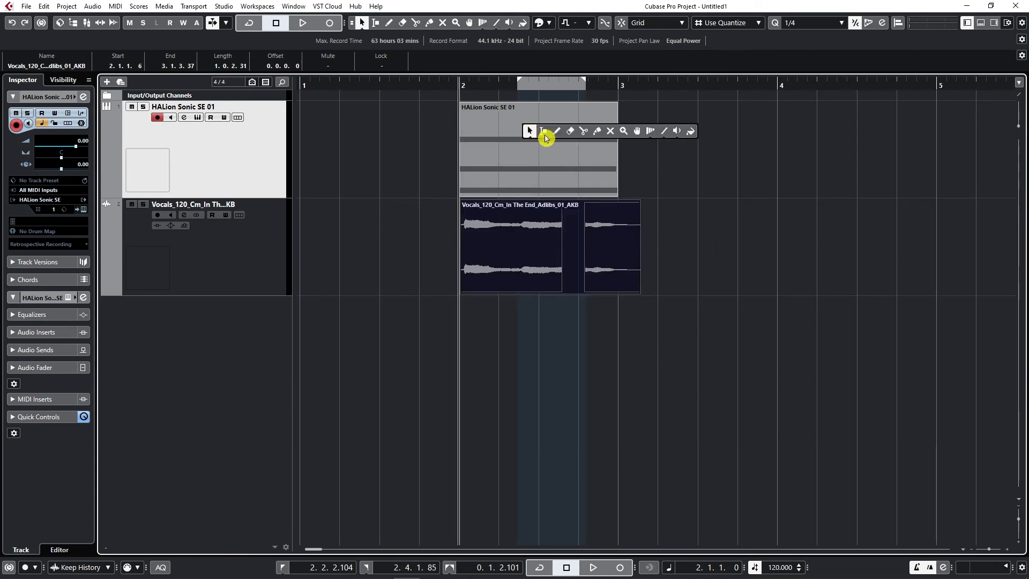
click(586, 132)
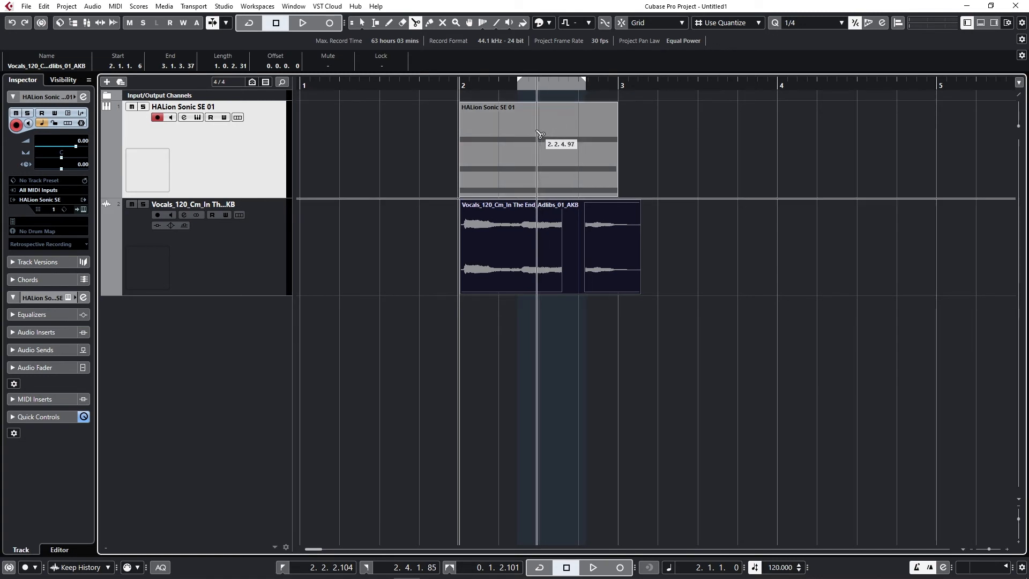
key(1)
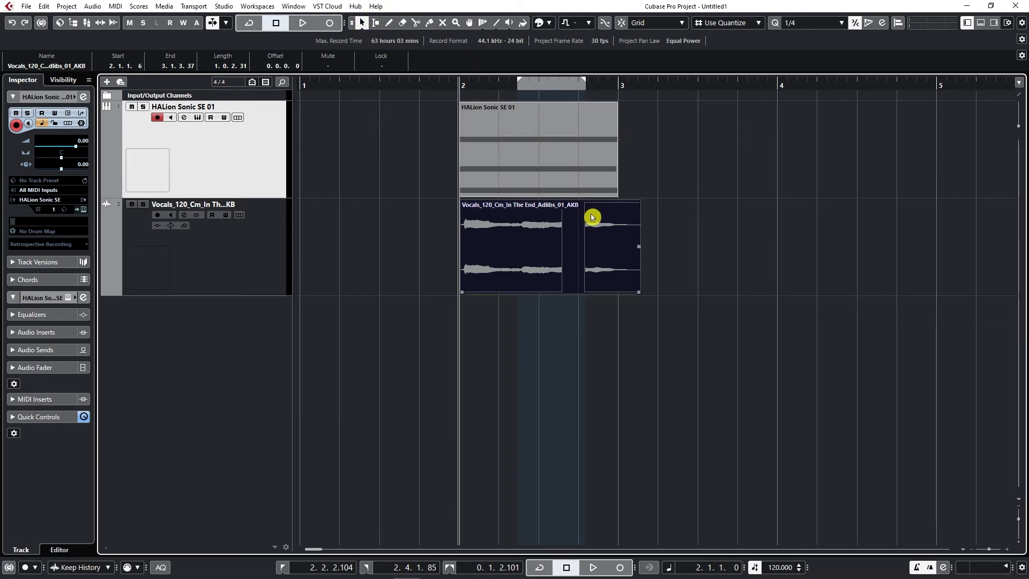
Step: Mute the HALion Sonic SE 01 part and the vocal part individually with the Mute tool, and undo both mutes
right_click(526, 156)
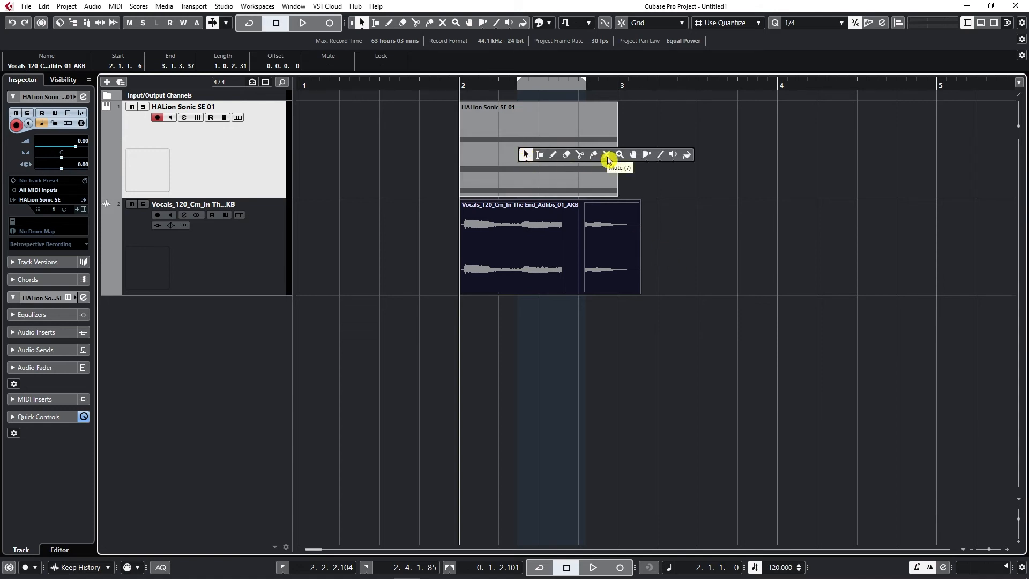
click(607, 155)
click(564, 147)
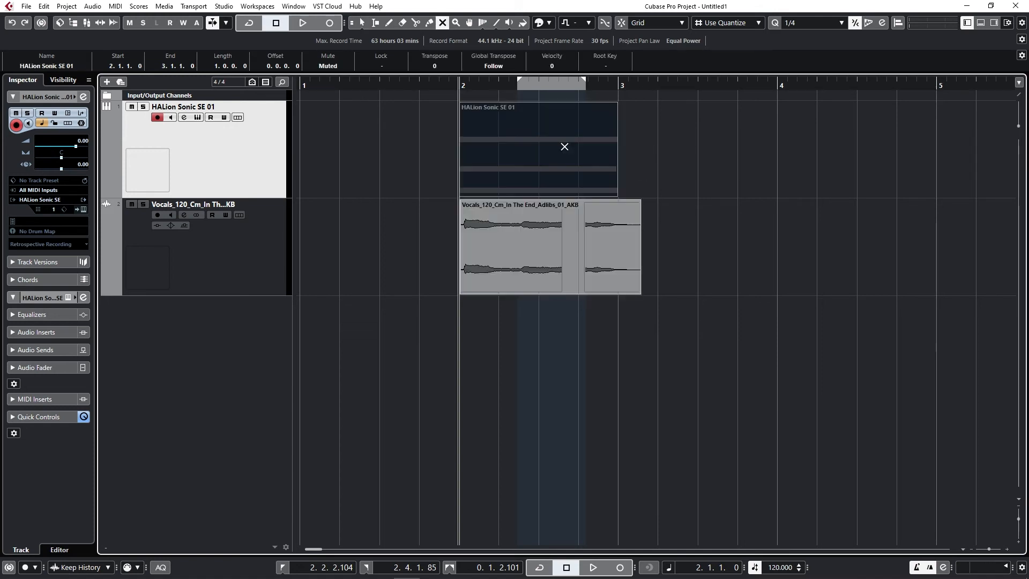
click(626, 245)
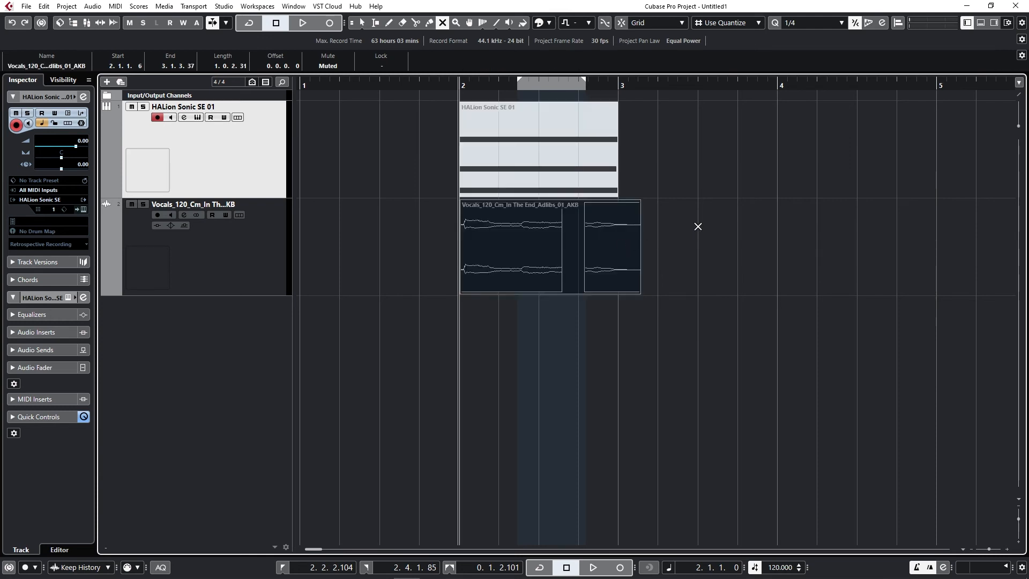
key(ctrl+z)
key(ctrl+z)
key(1)
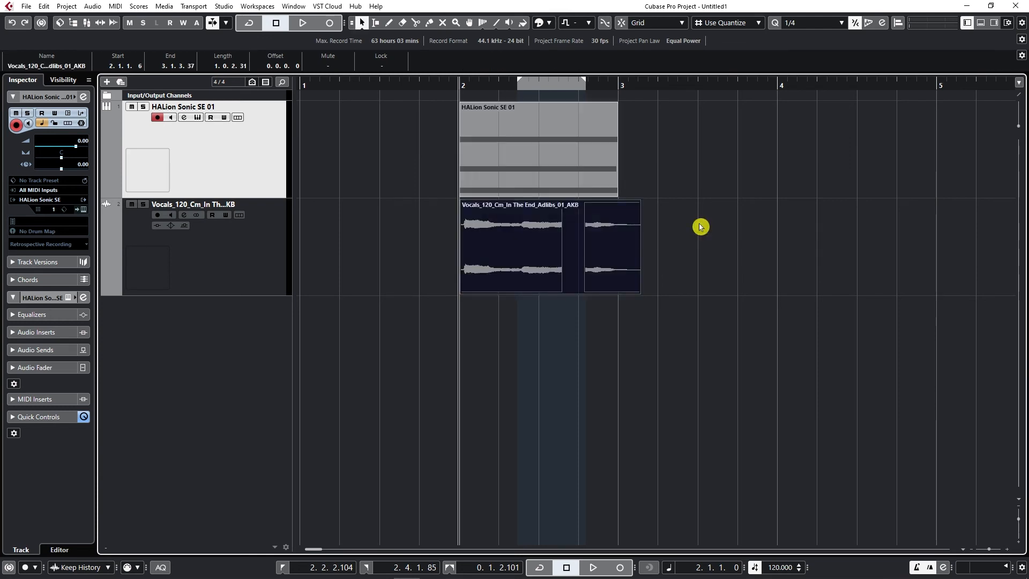
Step: Mute the HALion Sonic SE 01 part and the vocal part together by enclosing both in one Mute tool selection
right_click(701, 188)
click(784, 192)
drag(784, 132, 402, 372)
right_click(657, 159)
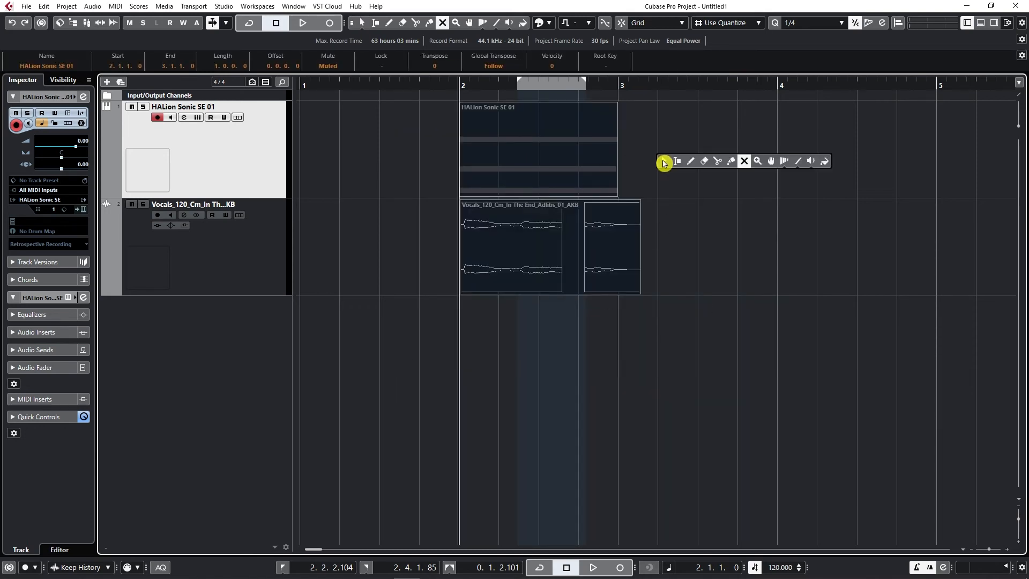
Step: Zoom in on the HALion Sonic SE 01 part in two stages with the Zoom tool
click(664, 162)
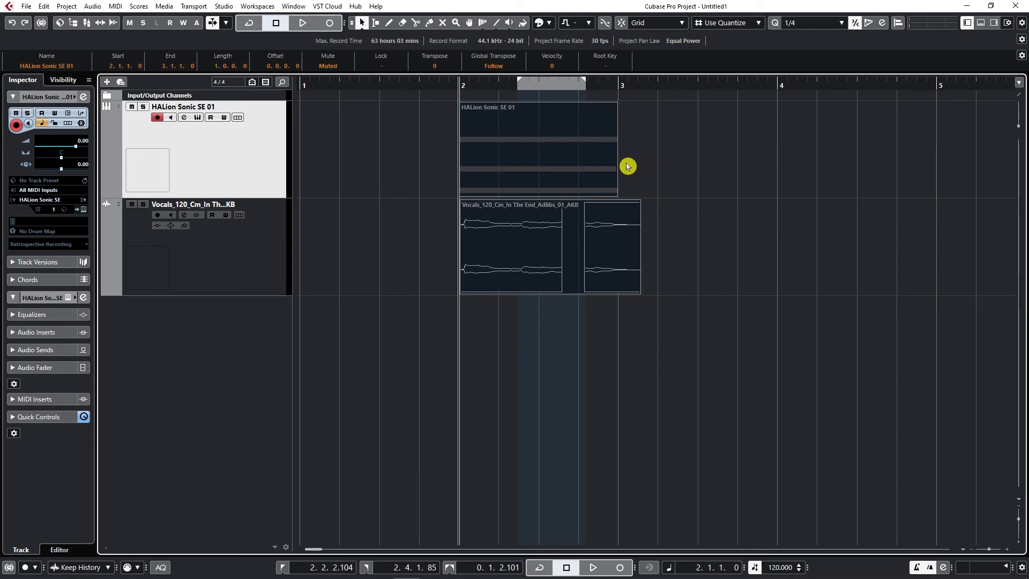
right_click(578, 160)
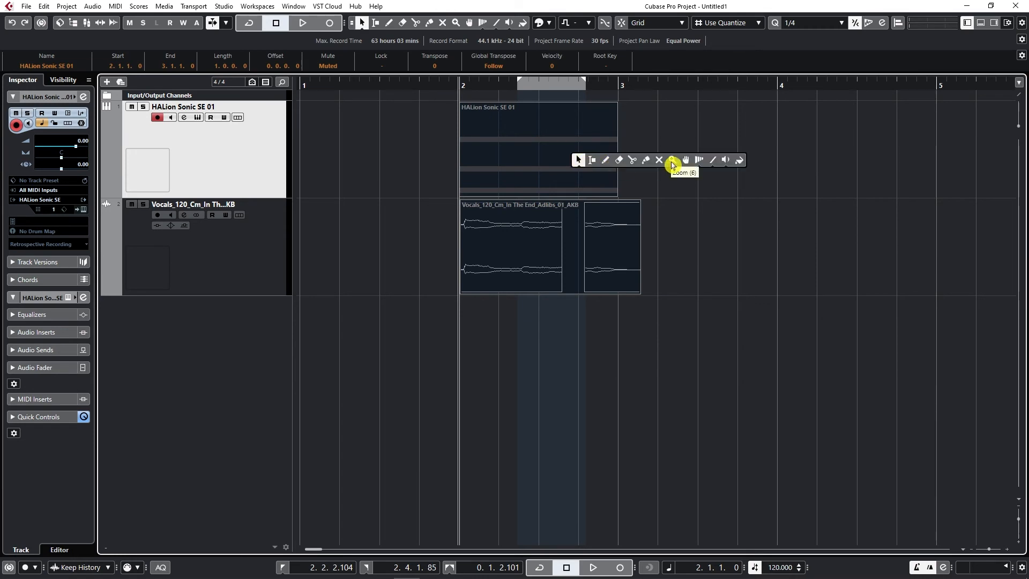
click(671, 161)
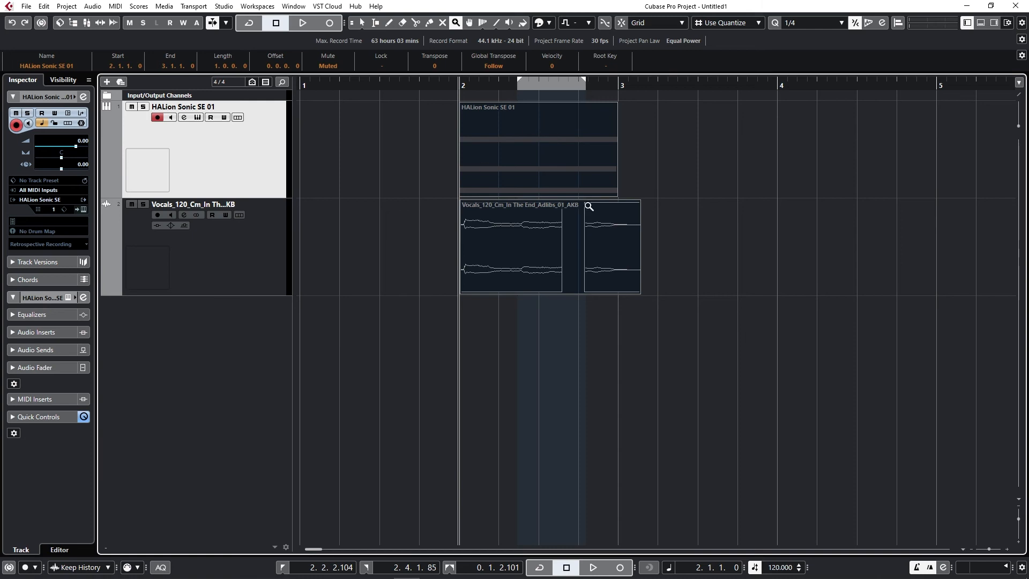
click(551, 154)
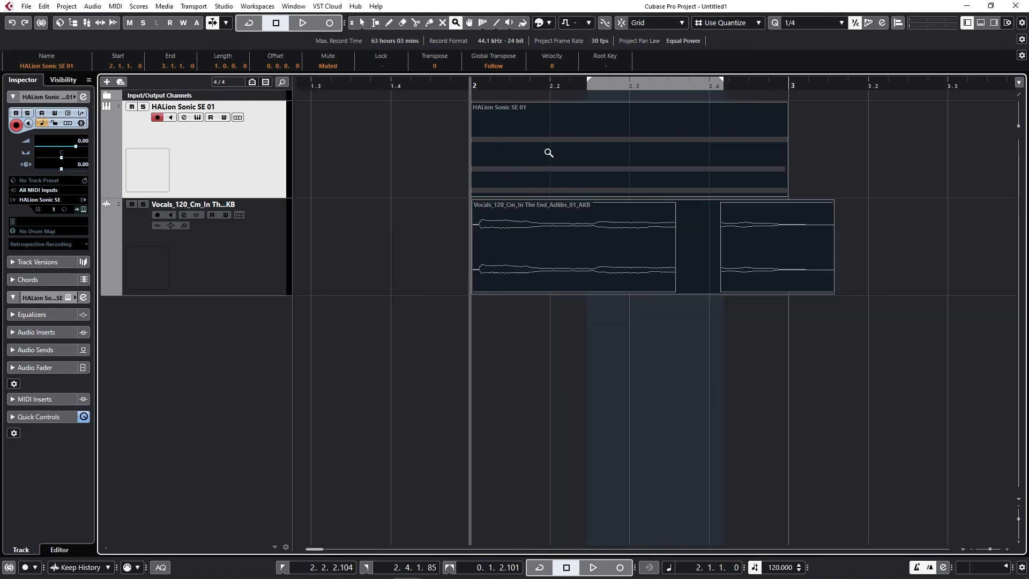
click(625, 167)
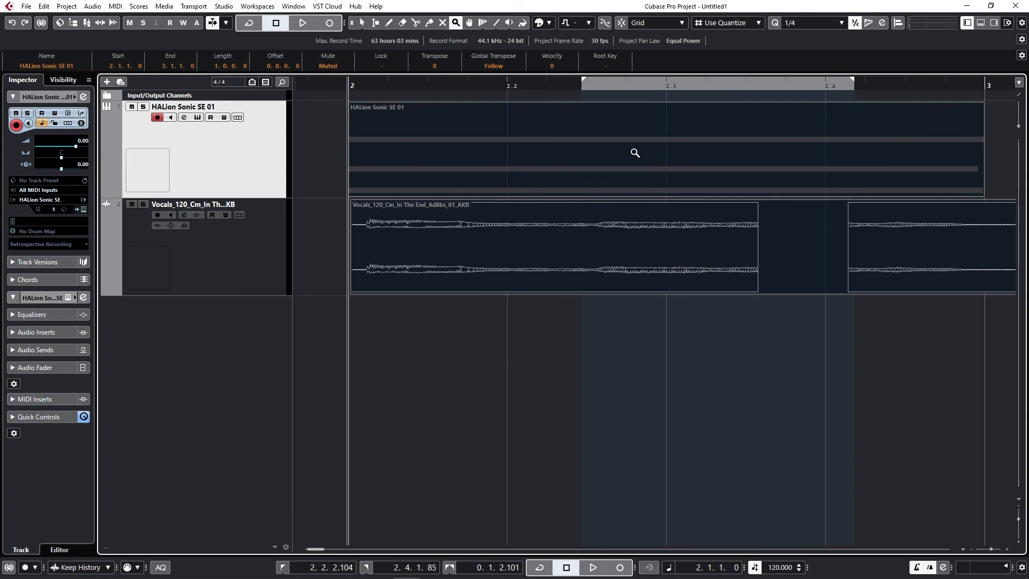
Step: Zoom the timeline out and back in horizontally without the Zoom tool, bringing both parts fully into view
scroll(606, 138, left, 3)
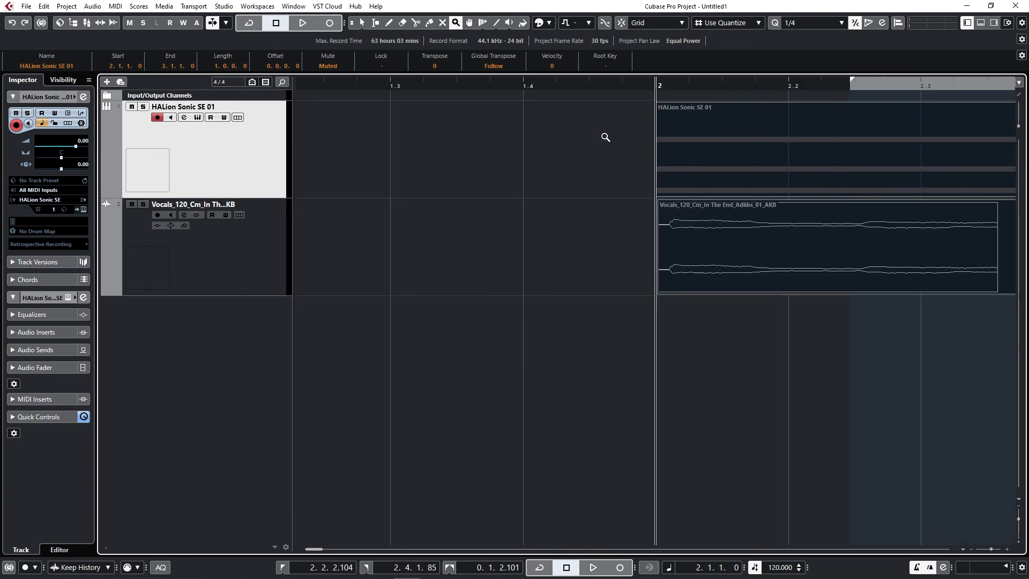
key(g)
key(g)
key(g)
key(g)
key(g)
key(g)
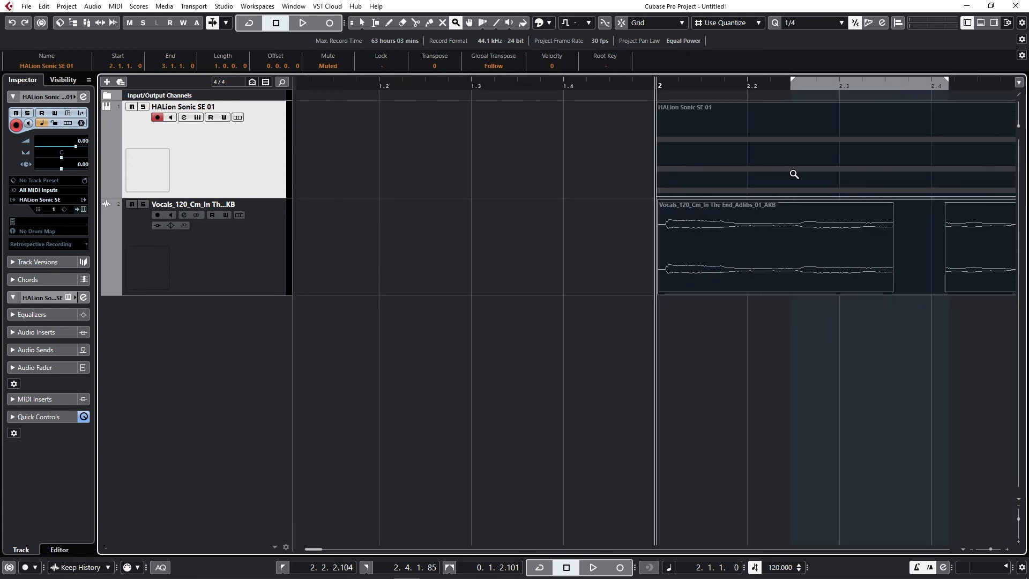
key(h)
key(h)
scroll(782, 207, right, 3)
right_click(613, 179)
right_click(565, 154)
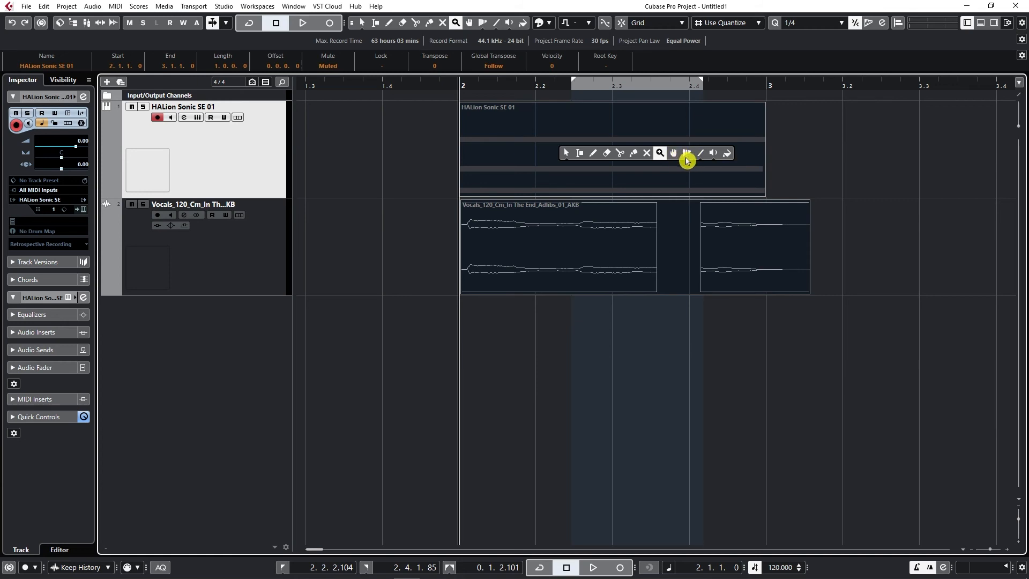
click(716, 155)
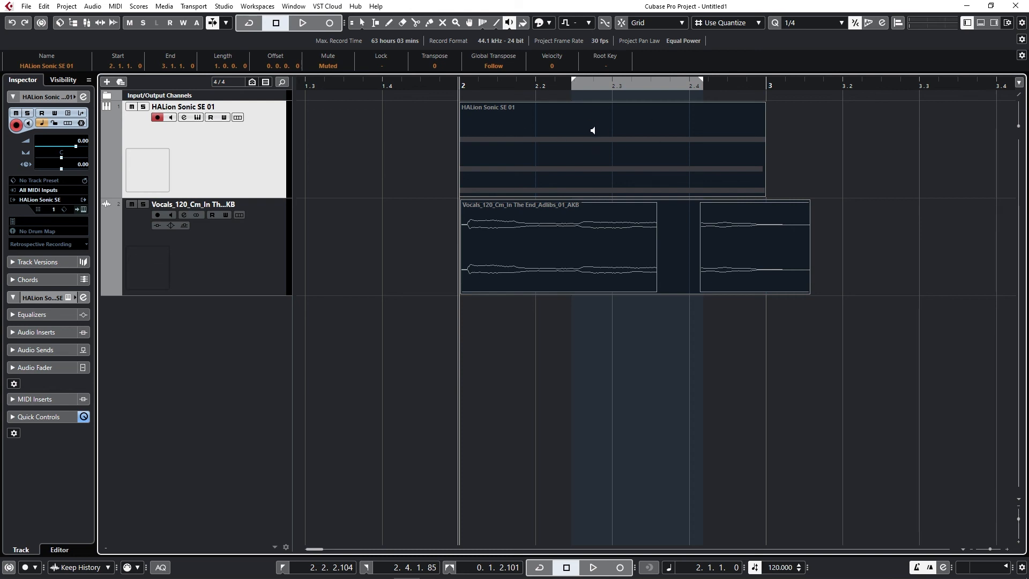
Step: Unmute the HALion Sonic SE 01 part and the vocal part together by enclosing both in one Mute tool selection
key(1)
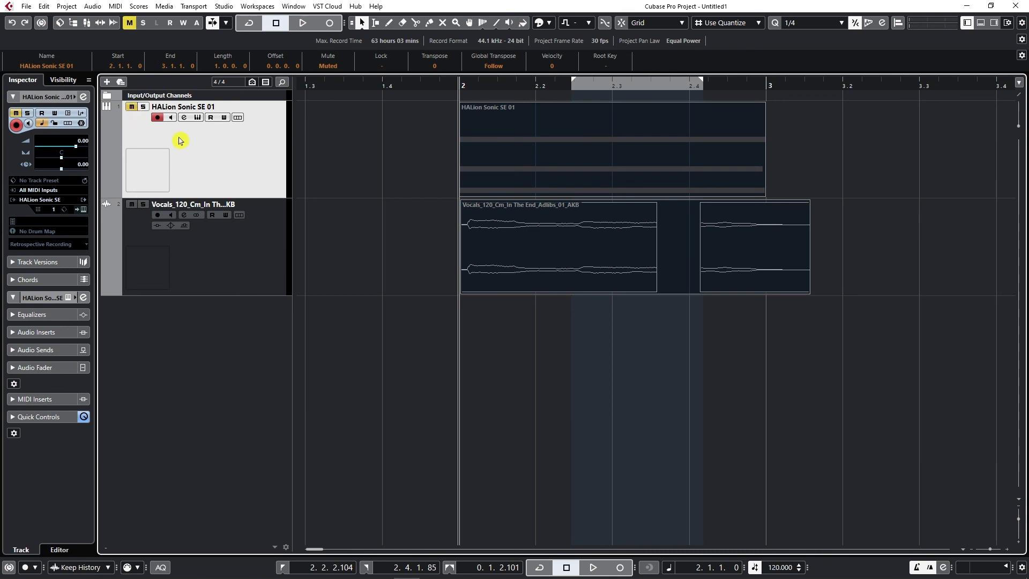
click(643, 343)
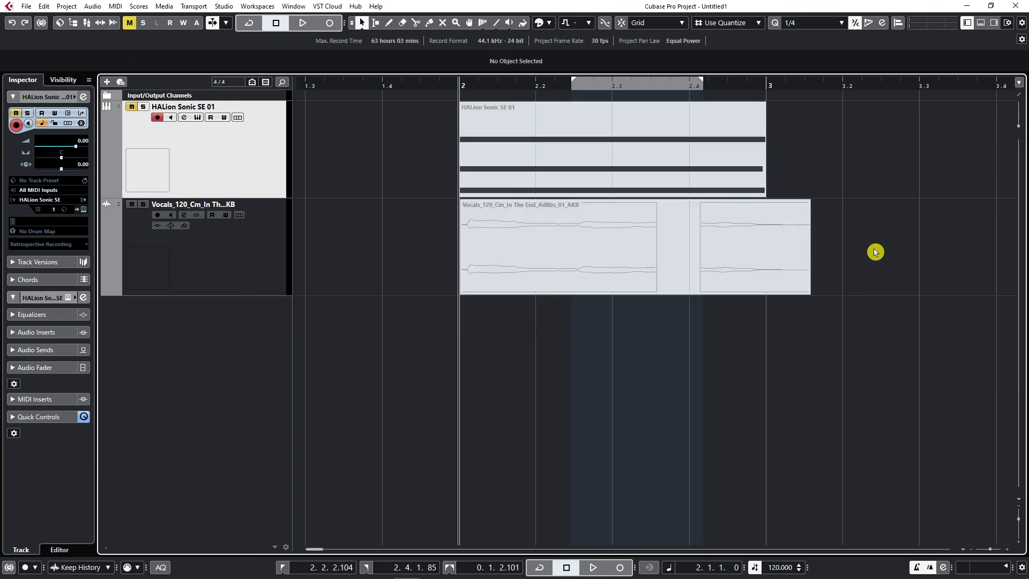
right_click(650, 328)
click(731, 325)
drag(839, 167, 674, 309)
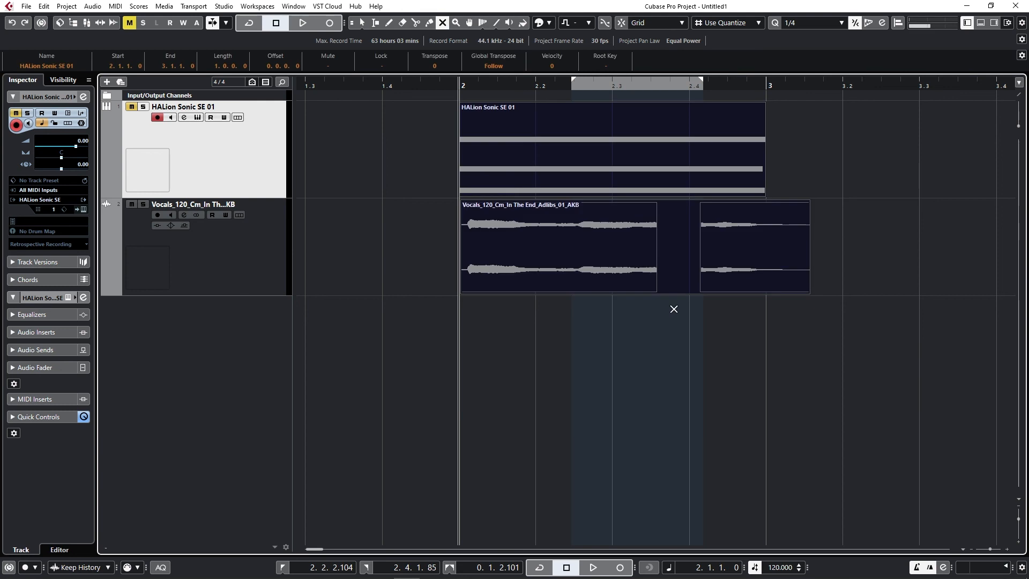
Step: Audition the vocal part with the Play tool, once from the middle of its first section and once from its start
right_click(511, 330)
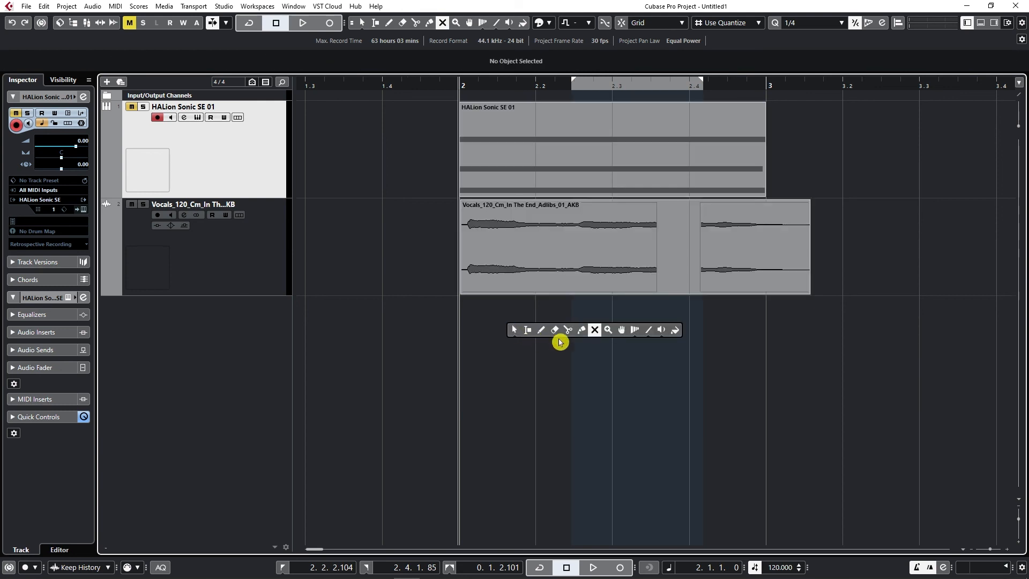
click(660, 332)
click(583, 231)
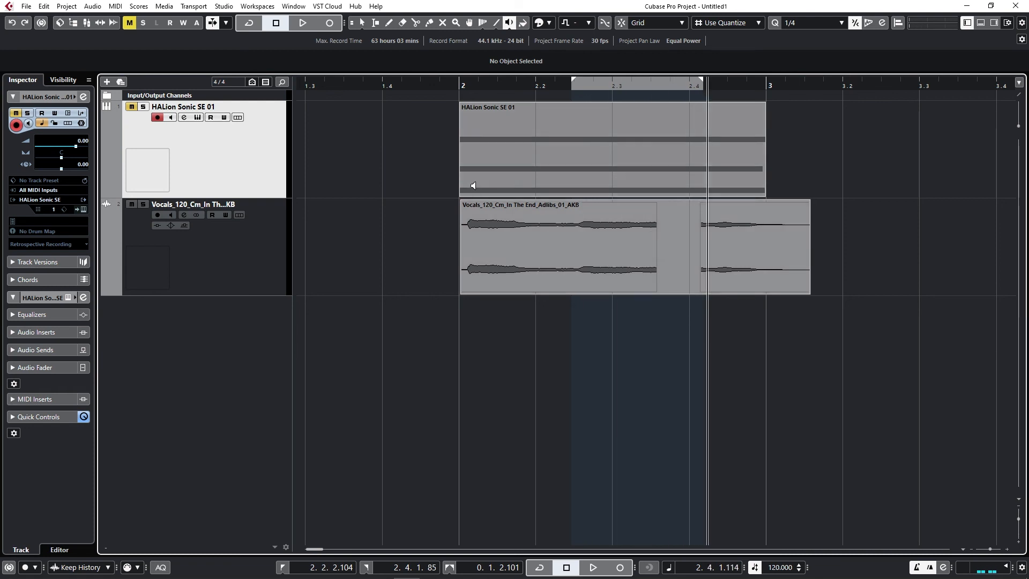
click(465, 226)
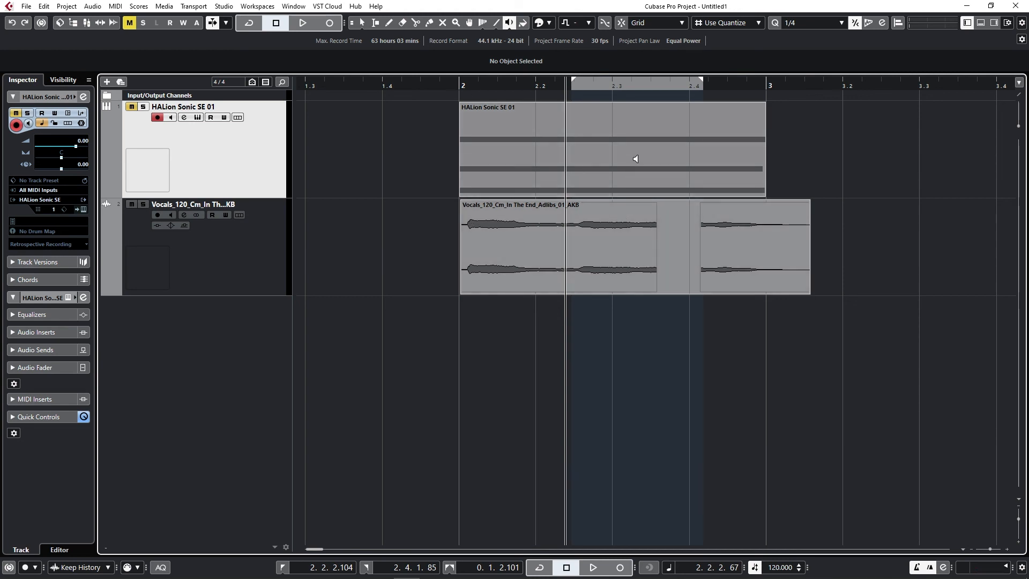
Step: Colour the whole HALion Sonic SE 01 track green by choosing green for the Color tool with no part selected
right_click(607, 216)
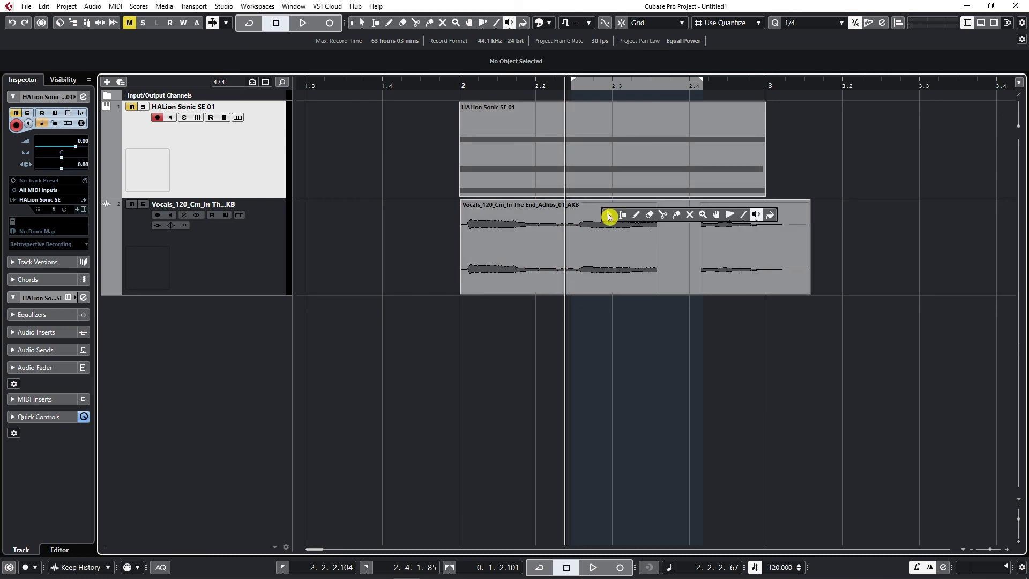
click(770, 215)
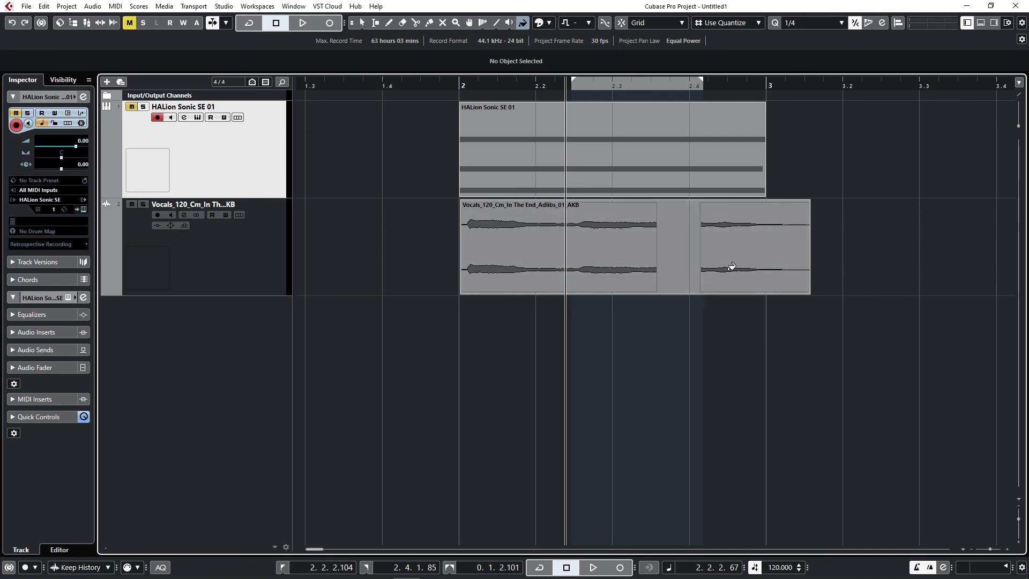
click(690, 129)
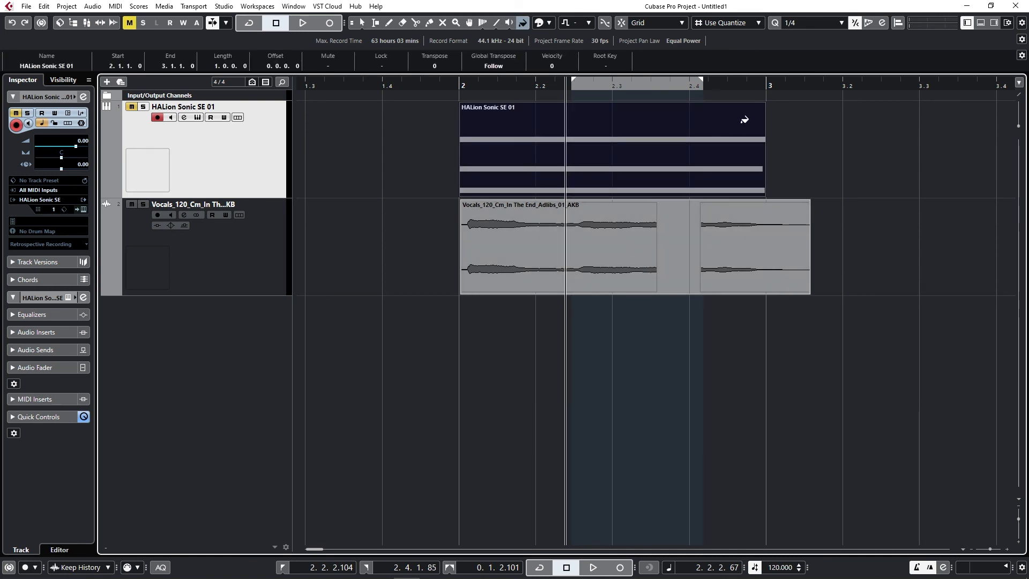
click(828, 162)
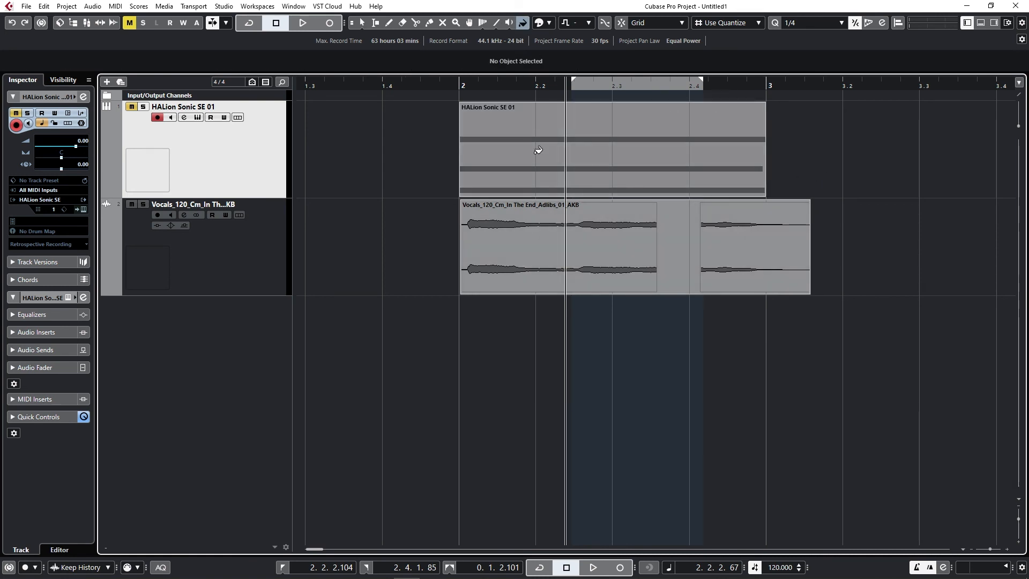
click(548, 24)
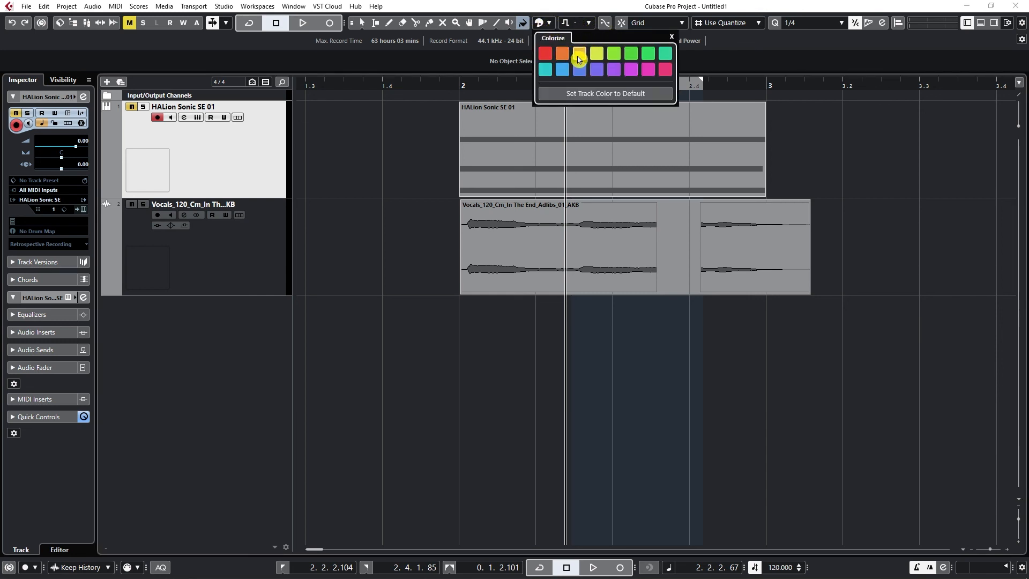
click(631, 53)
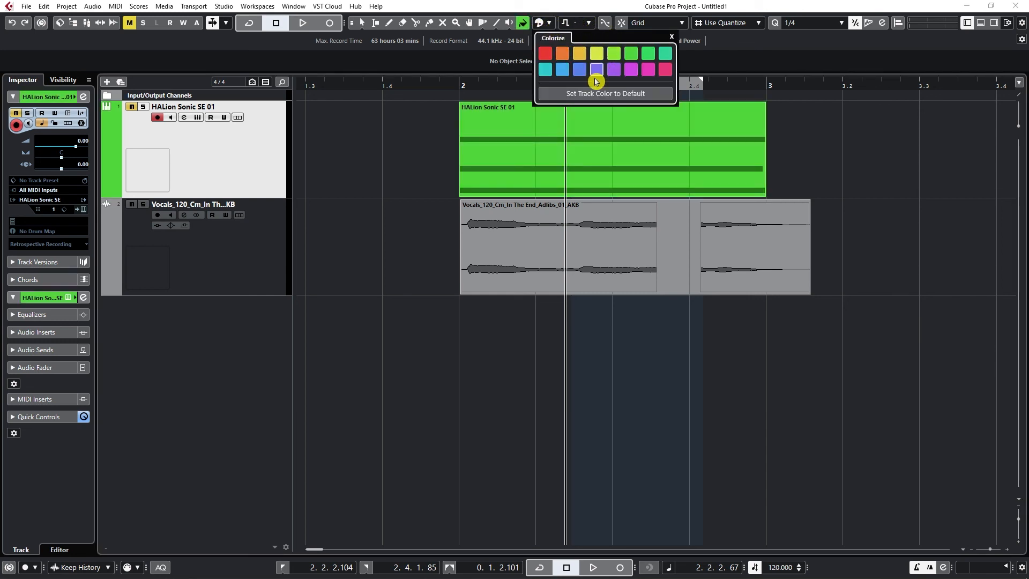
click(768, 167)
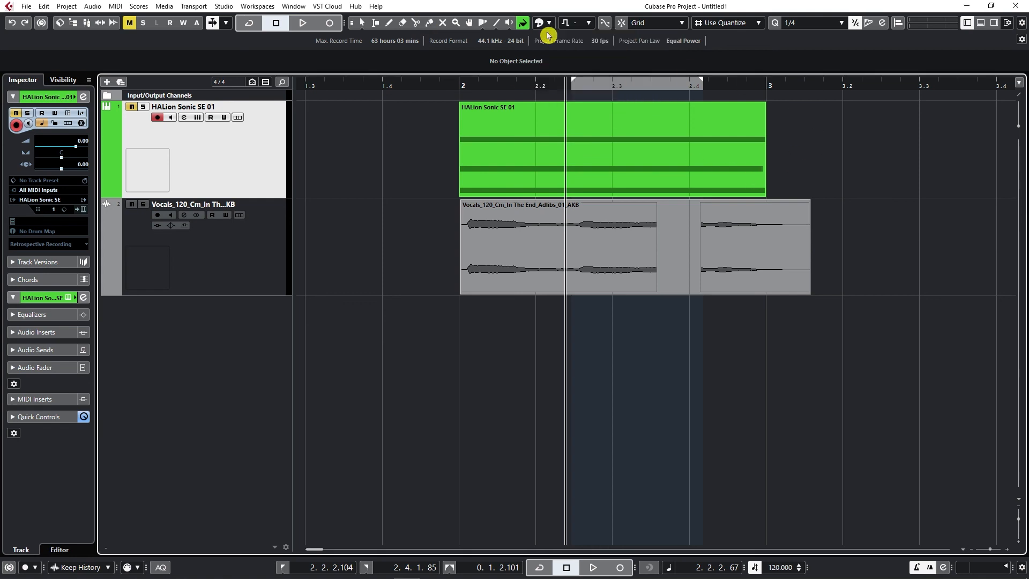
Step: Colour the vocal part green with the Color tool and return to the Object Selection tool
click(700, 239)
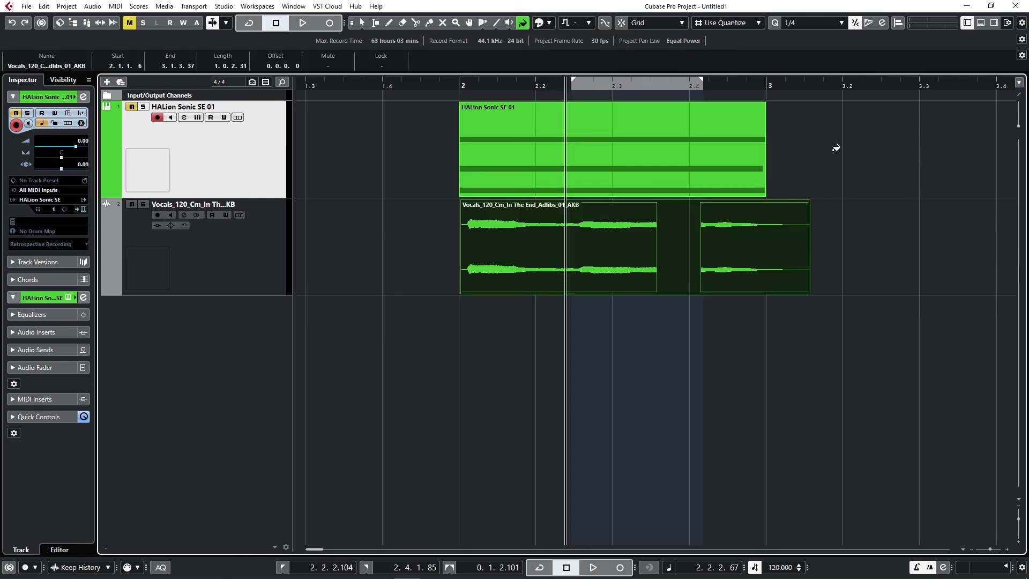
click(548, 25)
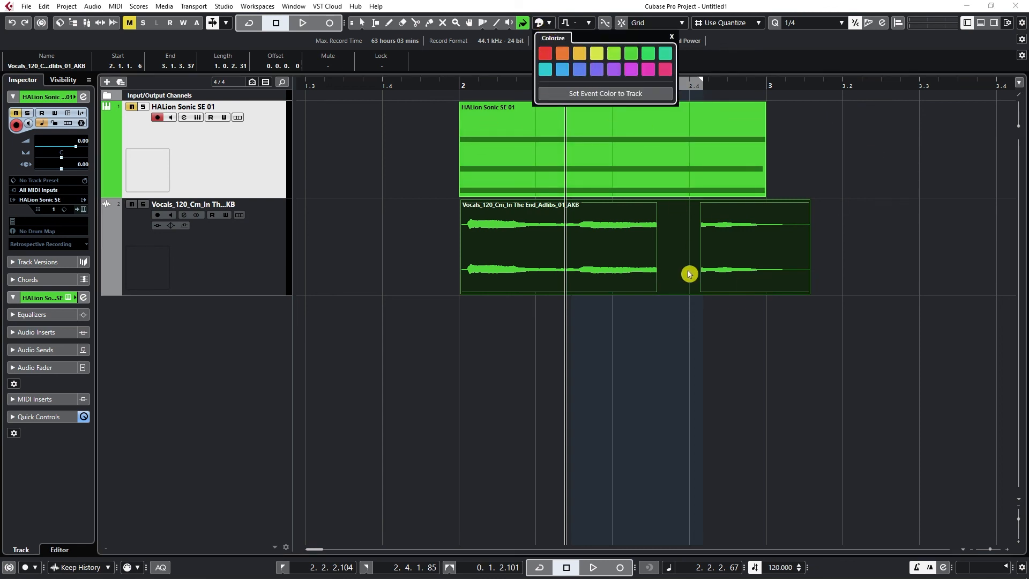
click(735, 363)
right_click(611, 202)
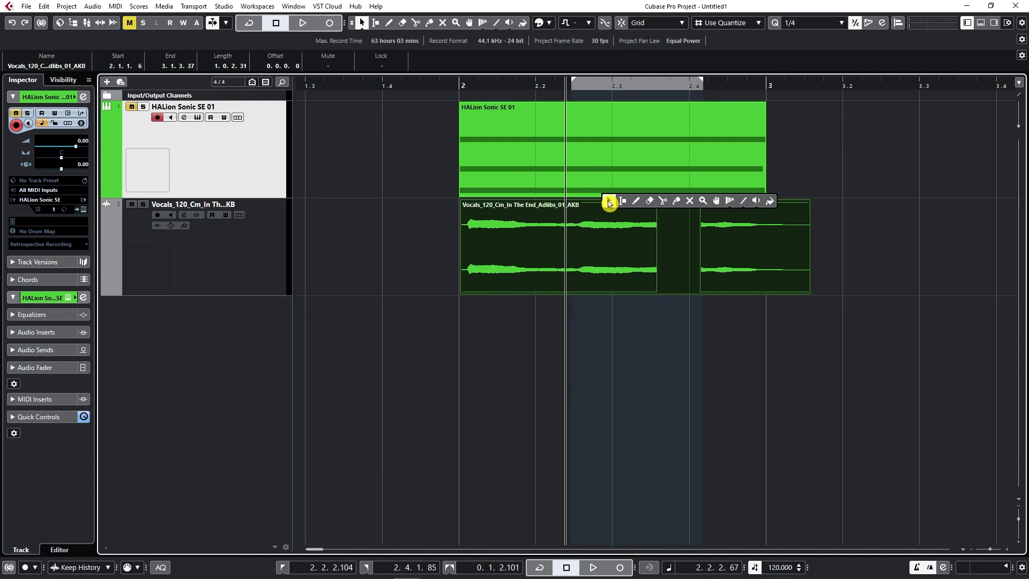
click(804, 151)
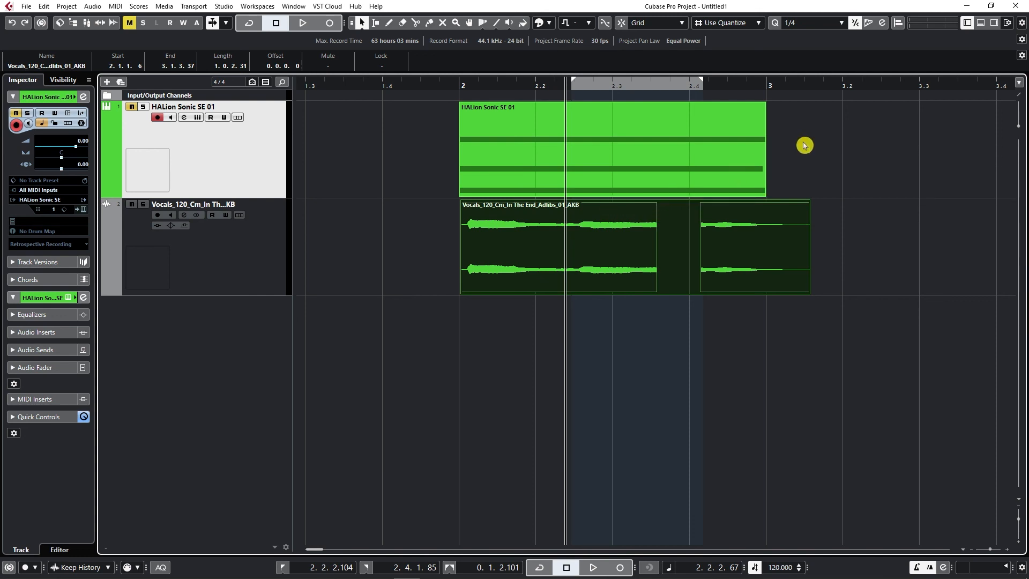